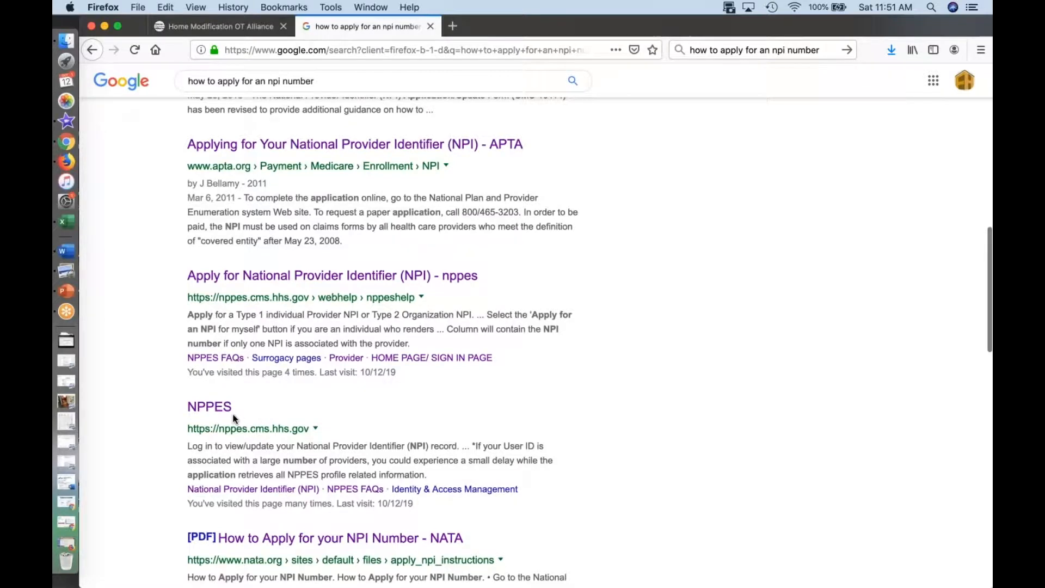
Step: Open the NPPES site from the search results and proceed through account creation, accepting the I&A terms and conditions
scroll(233, 416, down, 2)
click(218, 370)
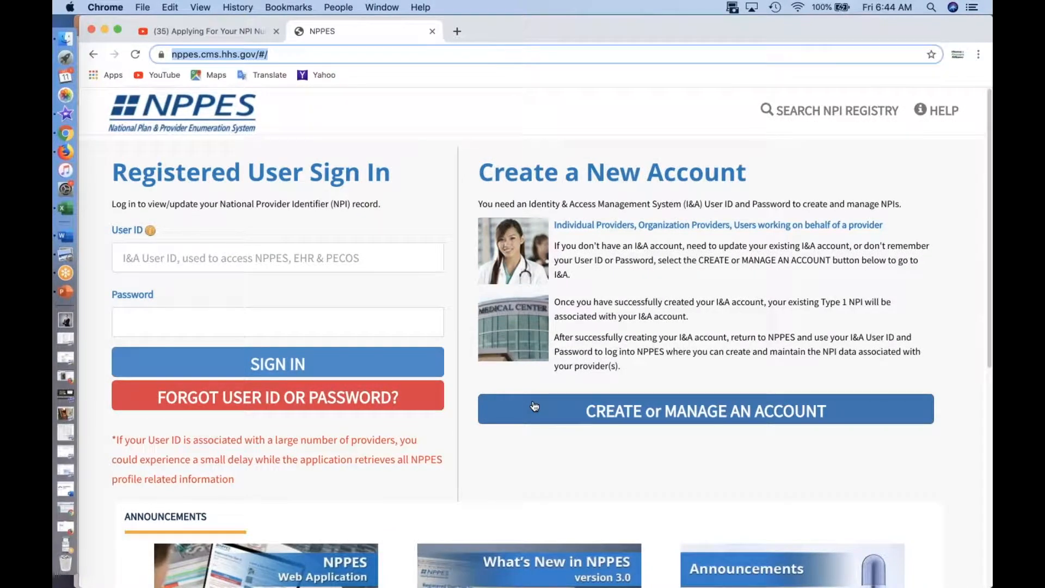
click(589, 412)
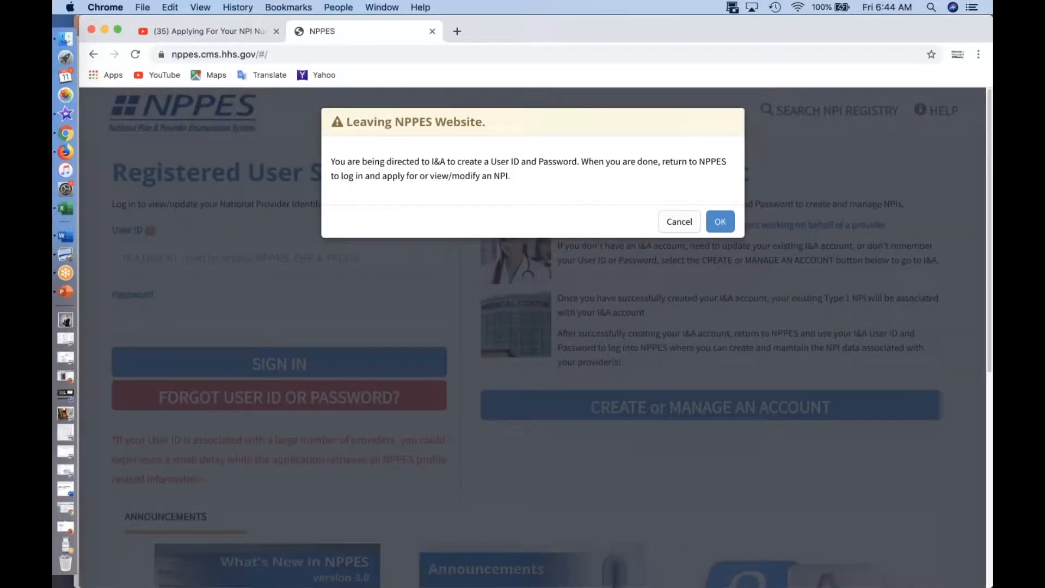
click(721, 220)
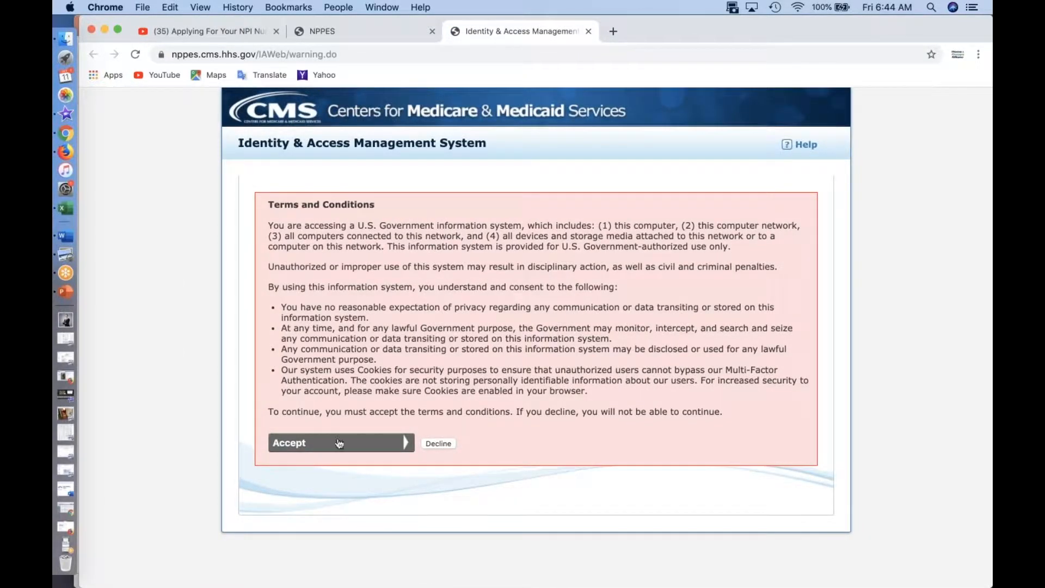
click(338, 444)
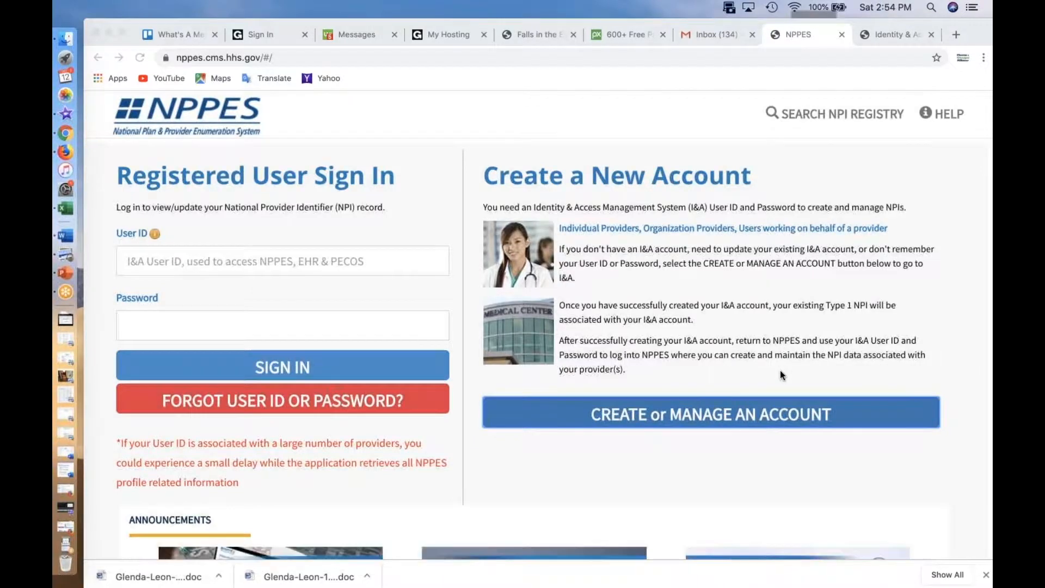
Step: From the NPPES home page, continue to the I&A system, accept its terms and start creating a new account
click(761, 413)
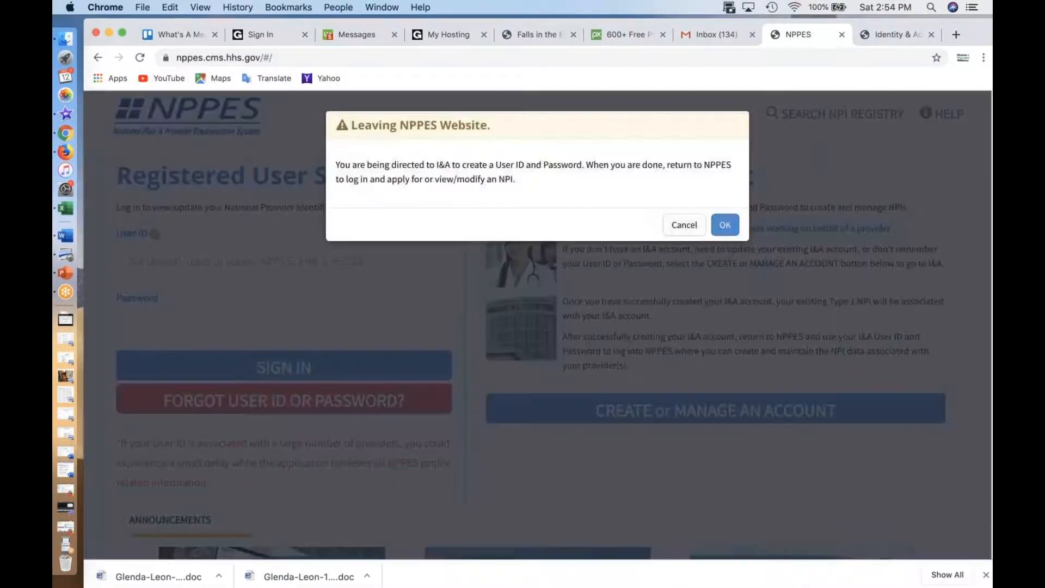
click(733, 232)
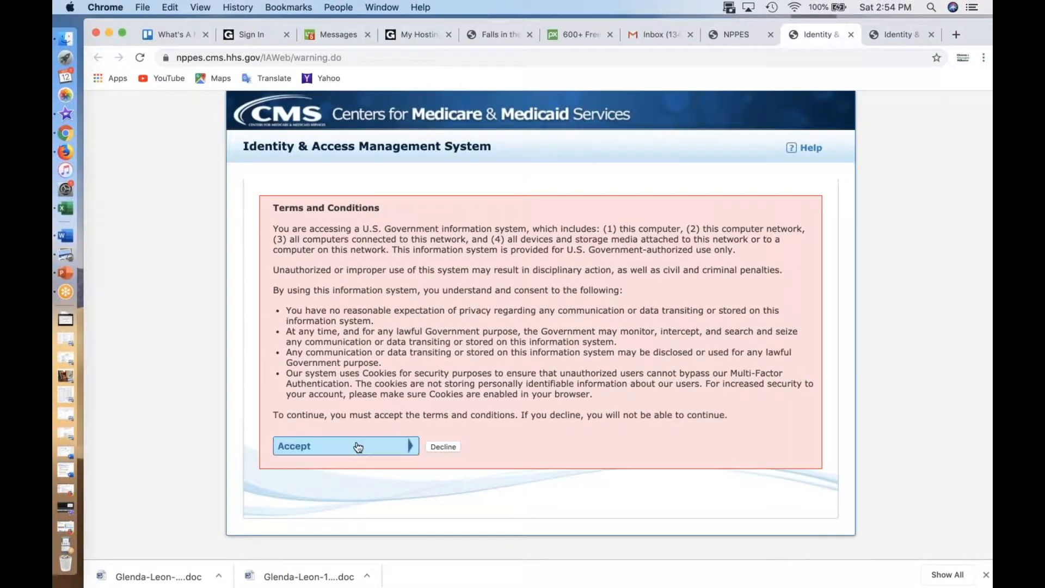
click(358, 447)
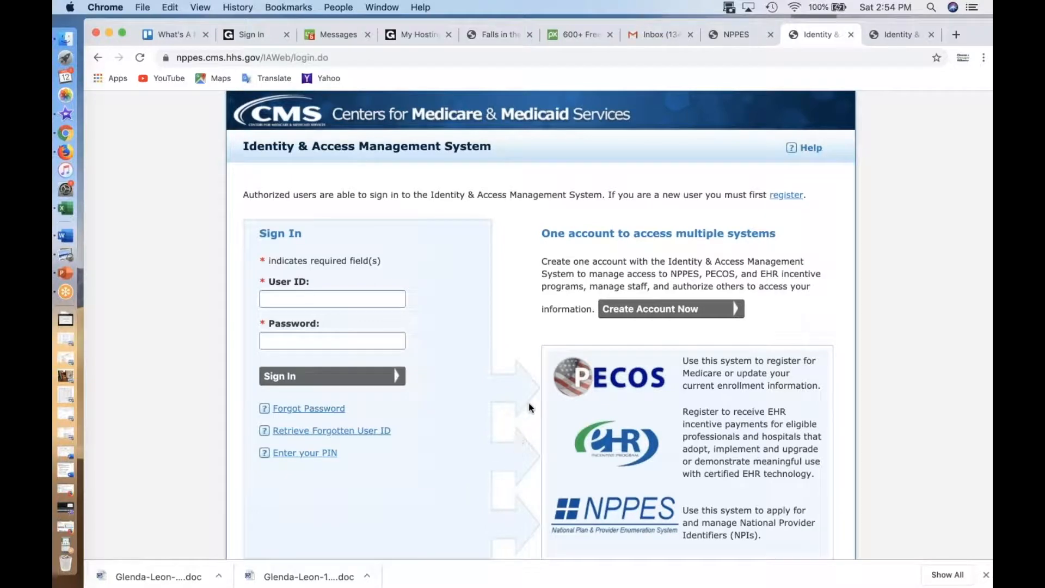
click(614, 318)
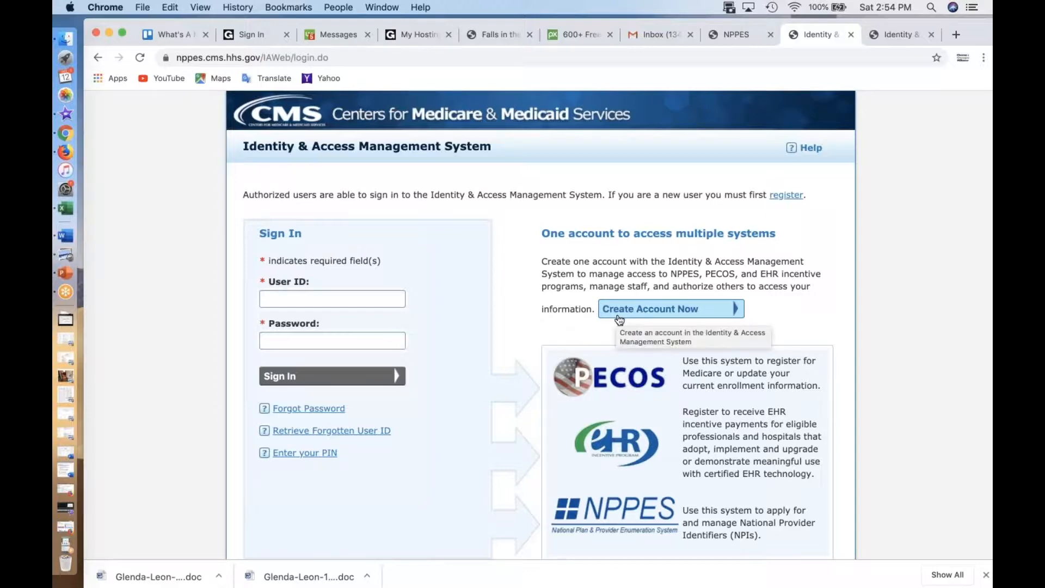
click(617, 318)
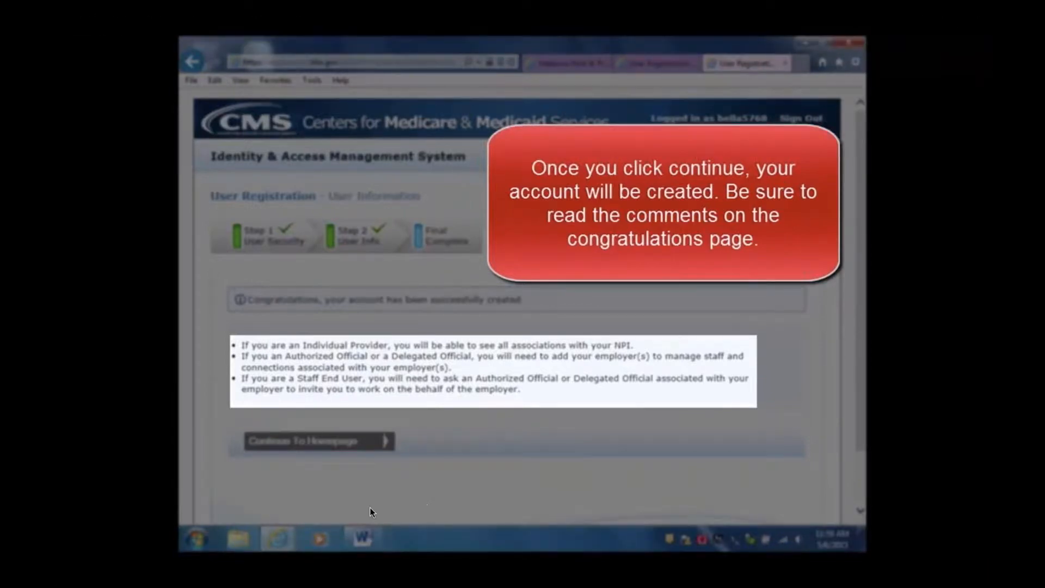
Step: Watch the "Applying For Your NPI Number" video from the account-created page onward, pausing at the Add Taxonomy page before resuming
click(92, 572)
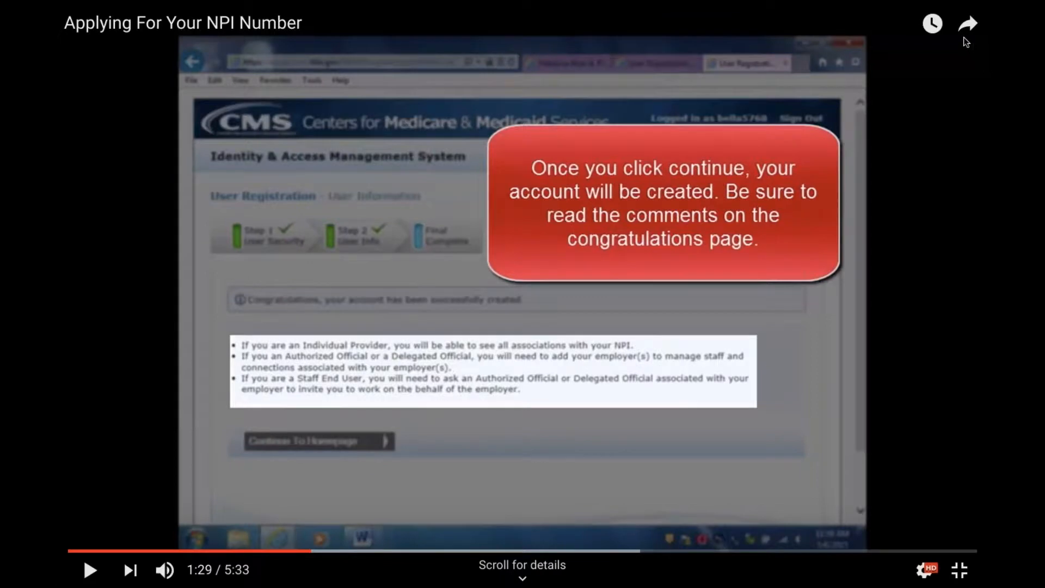
click(90, 570)
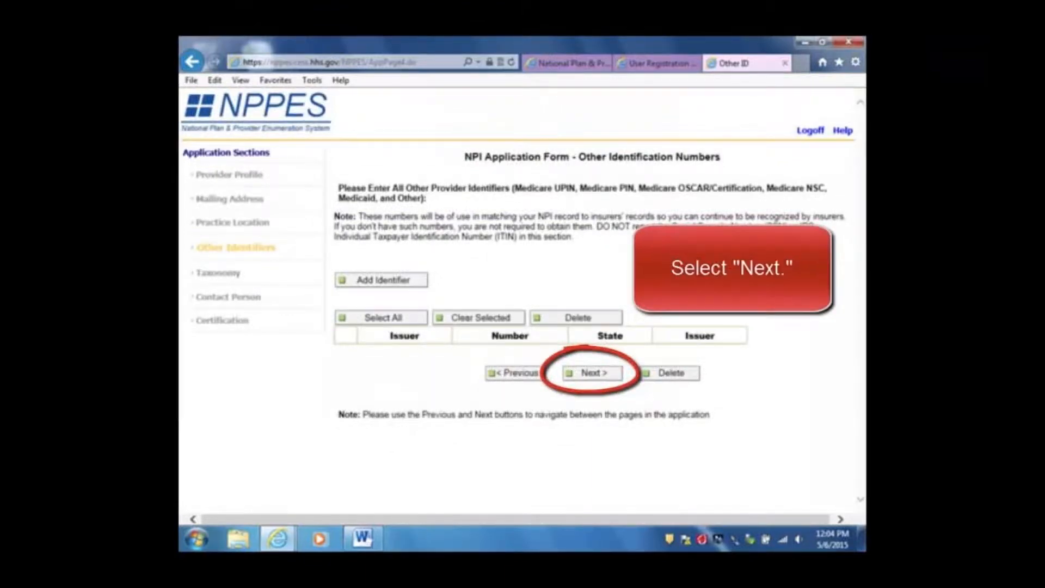
mouse_move(286, 473)
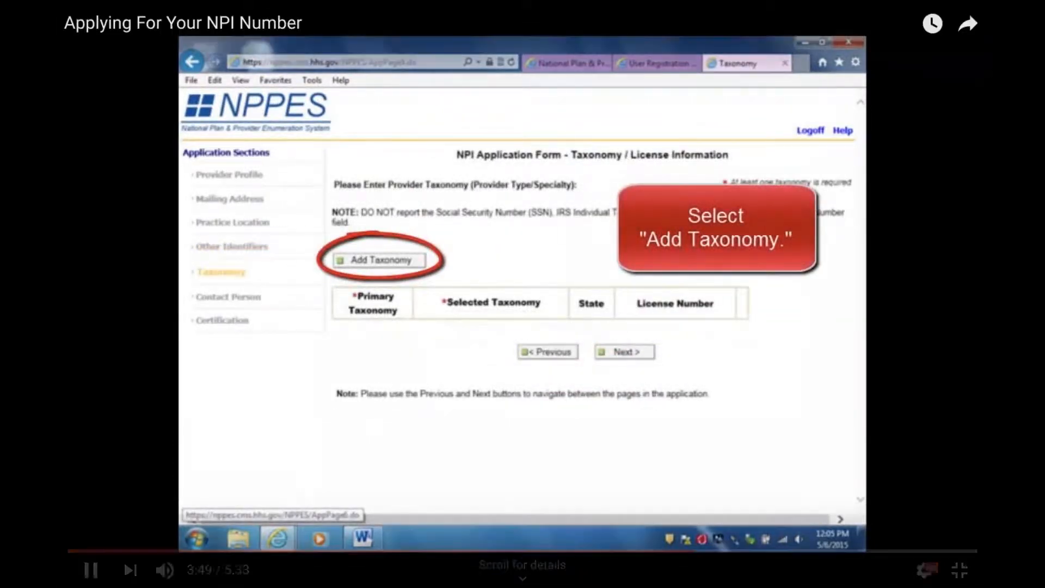
click(91, 570)
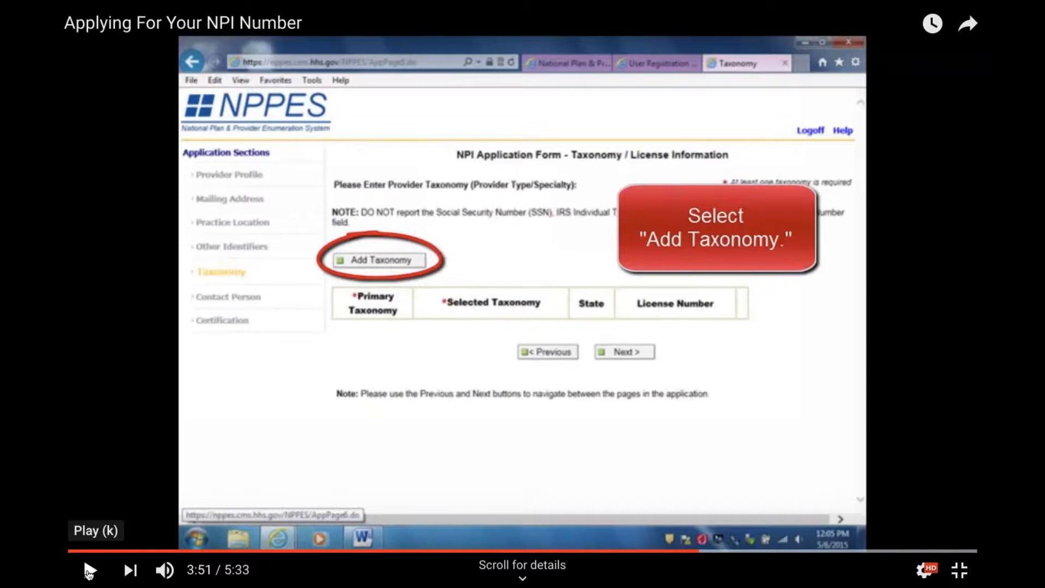
click(89, 573)
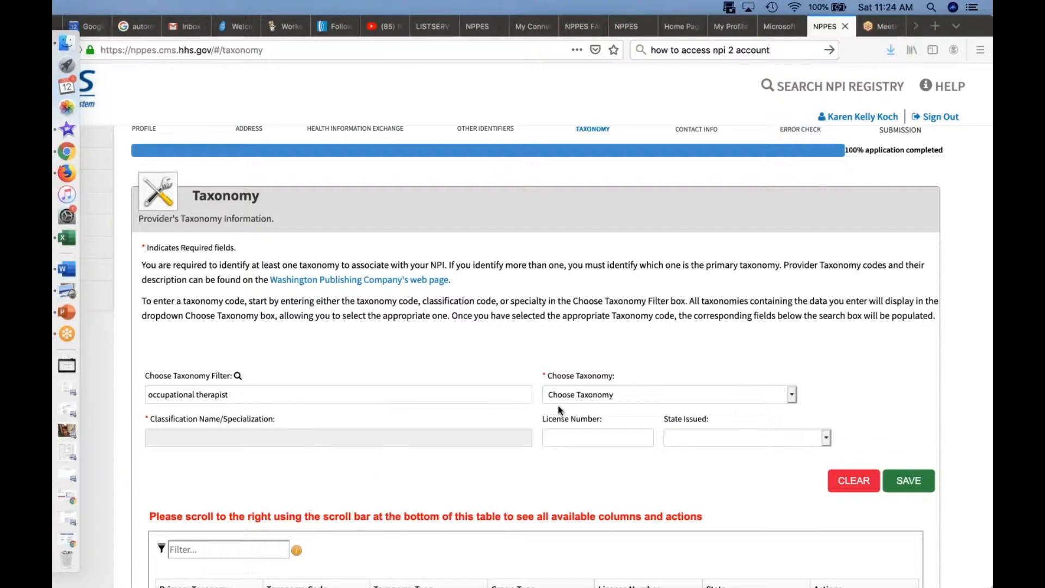
Step: Review the taxonomy codes offered for the "occupational therapist" filter without choosing one
click(792, 396)
click(793, 394)
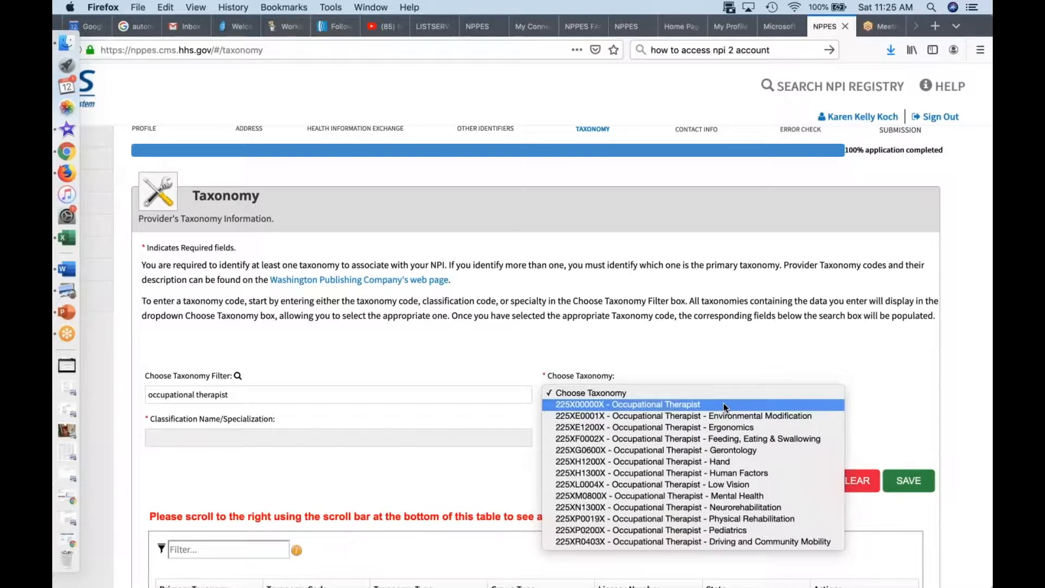
click(725, 355)
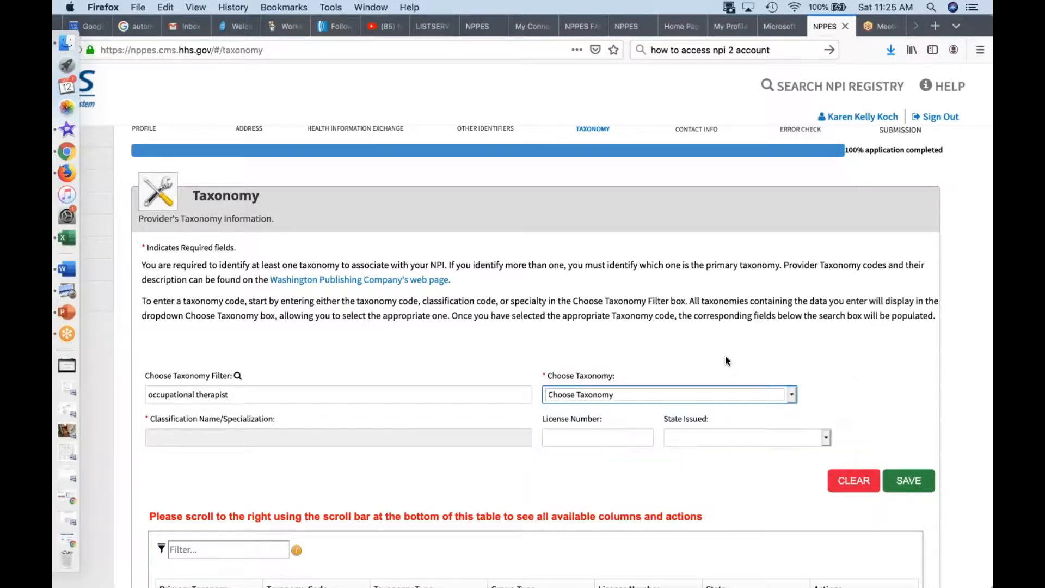
click(712, 396)
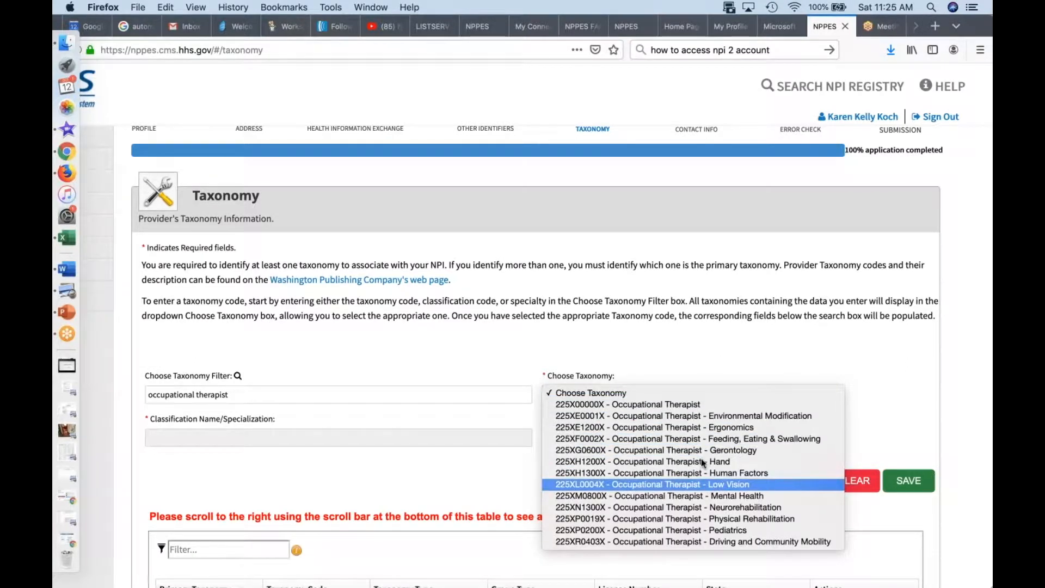
Step: Change the taxonomy filter to "occupational therapy" and open the list of taxonomies to choose from
click(260, 390)
click(249, 395)
key(BackSpace)
key(BackSpace)
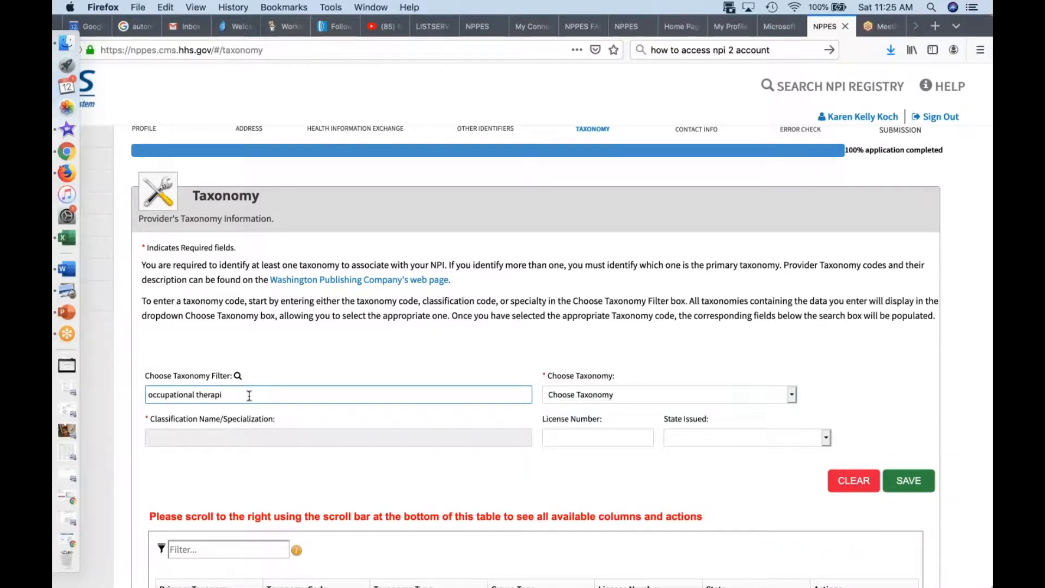
text(y)
click(790, 396)
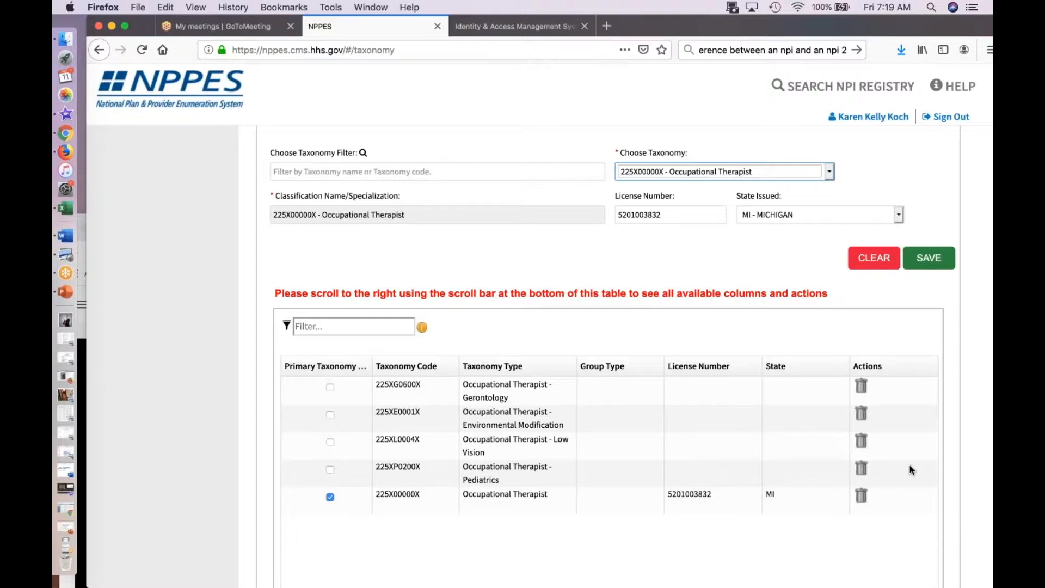
Step: Choose the taxonomy 2251E1200X - Physical Therapist - Ergonomics, save it to the provider's record and check the taxonomy table
click(828, 172)
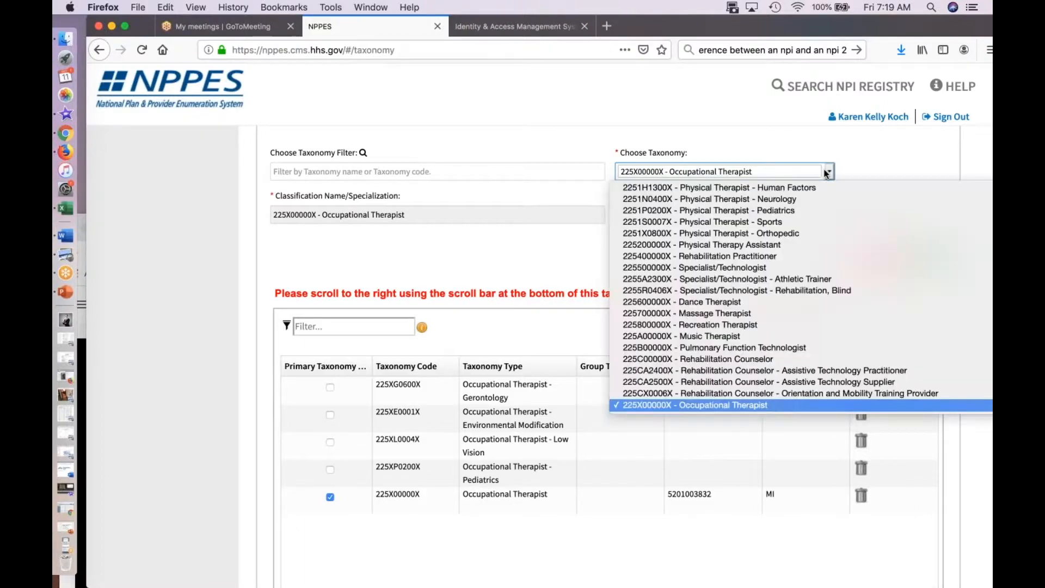
scroll(816, 212, up, 5)
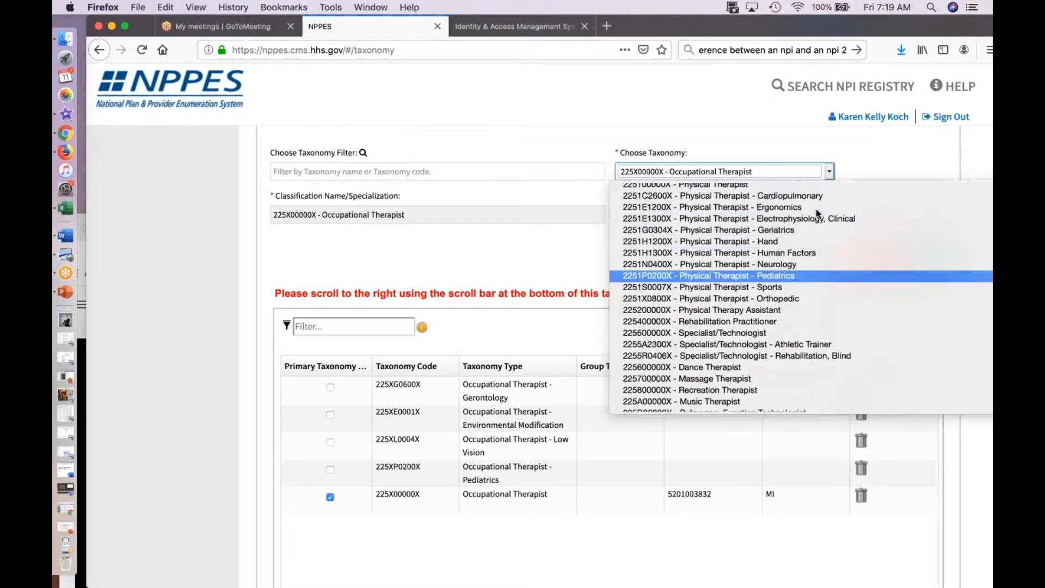
click(792, 285)
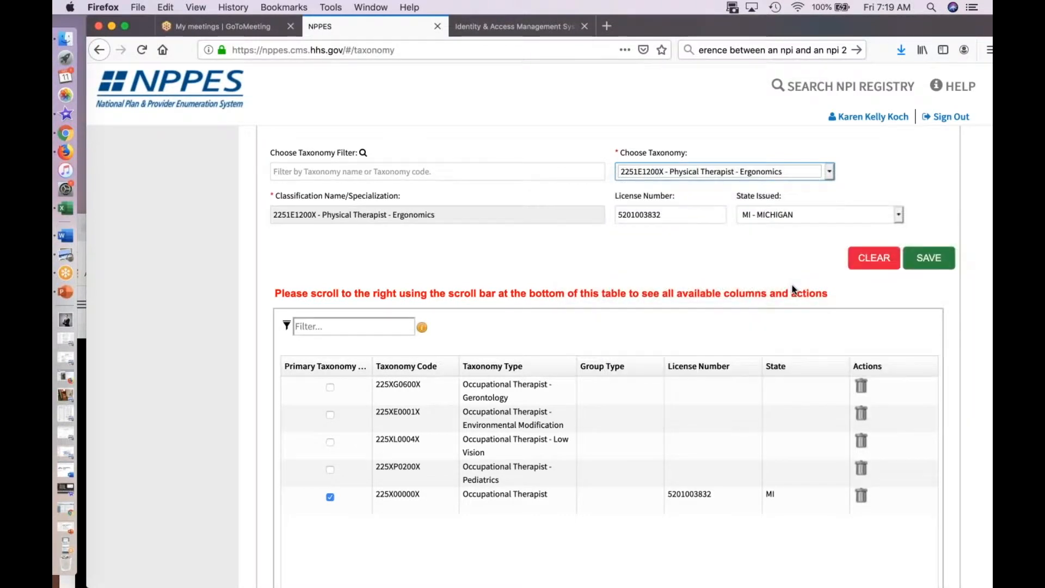
click(937, 259)
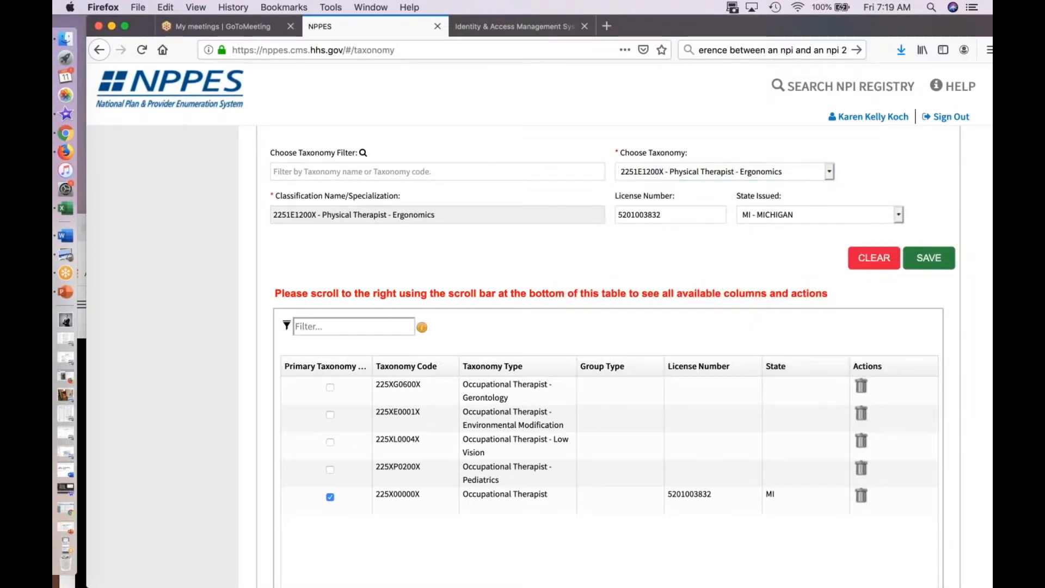
scroll(777, 292, down, 3)
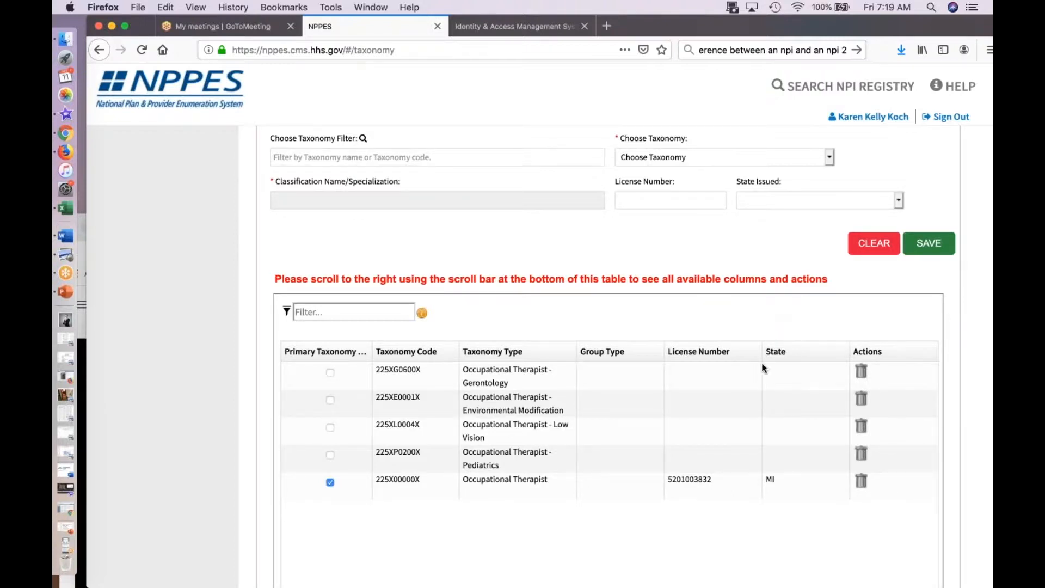
scroll(776, 324, up, 1)
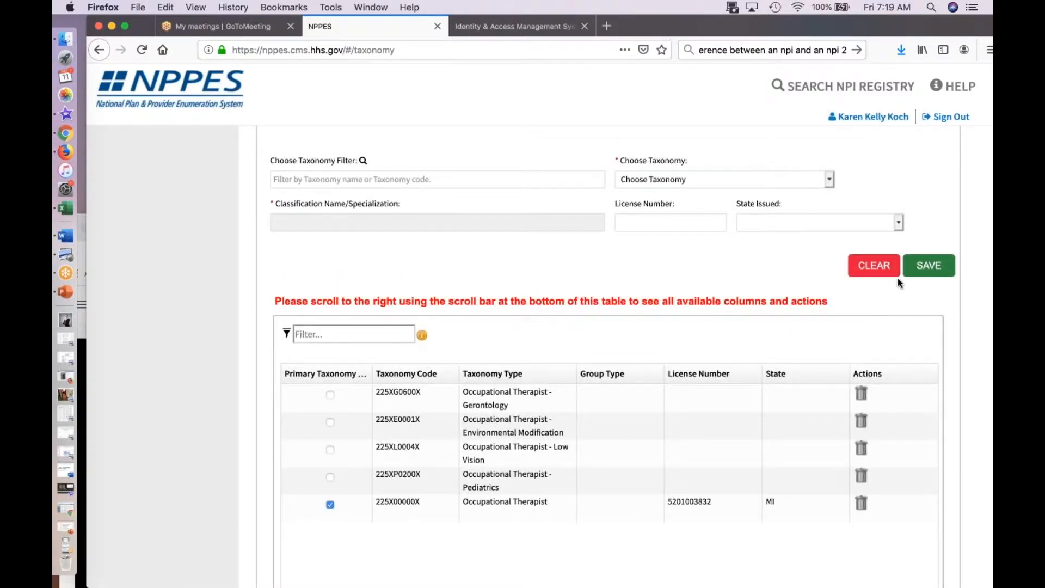
scroll(799, 330, down, 5)
scroll(800, 330, down, 1)
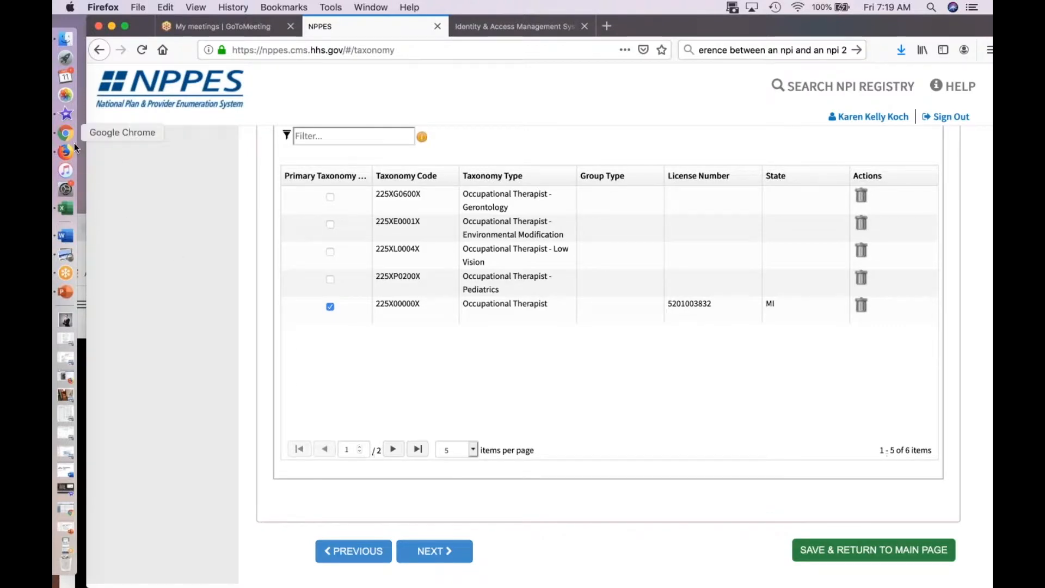
mouse_move(136, 29)
mouse_down()
mouse_move(127, 110)
mouse_move(129, 25)
mouse_up()
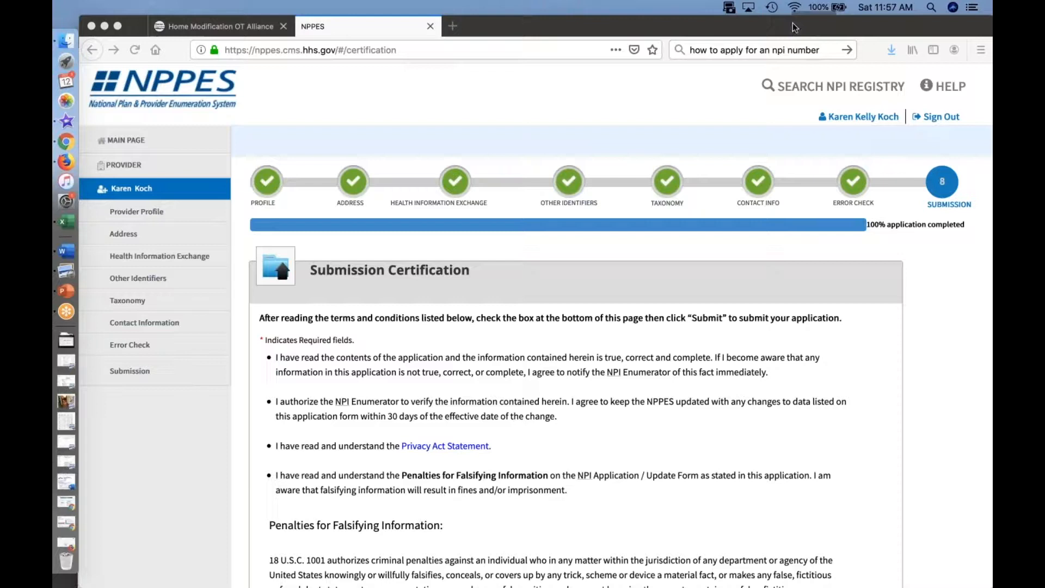
Step: Return to the NPPES main page and start an NPI application for an organization as an employee of the provider
click(140, 141)
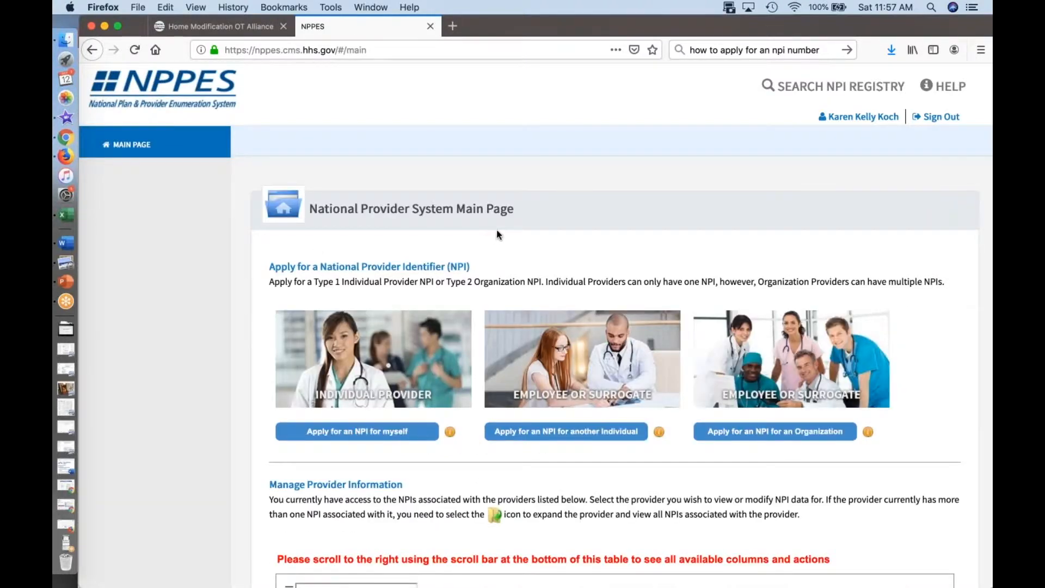
click(740, 437)
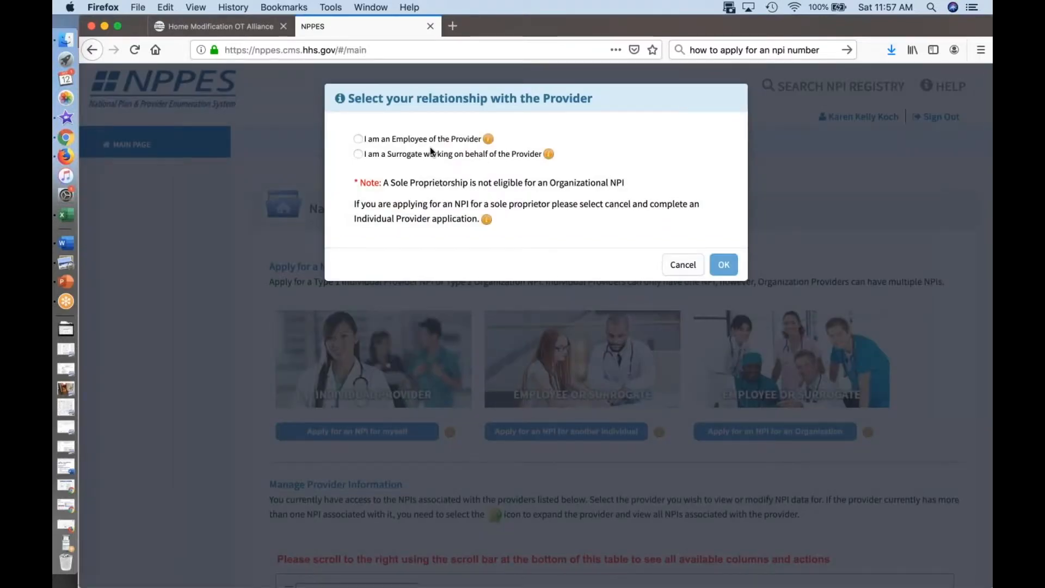
click(357, 138)
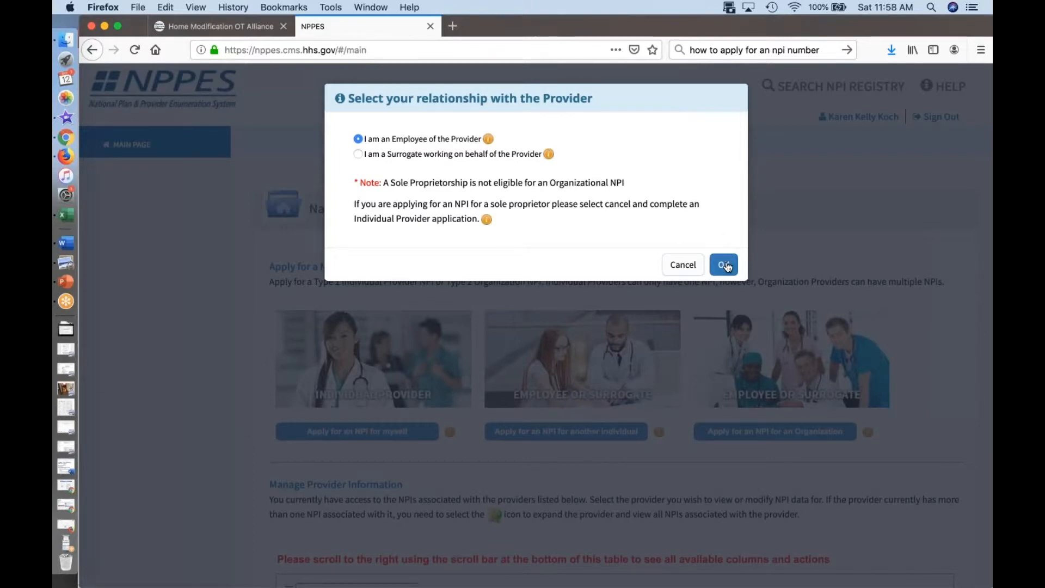
click(725, 265)
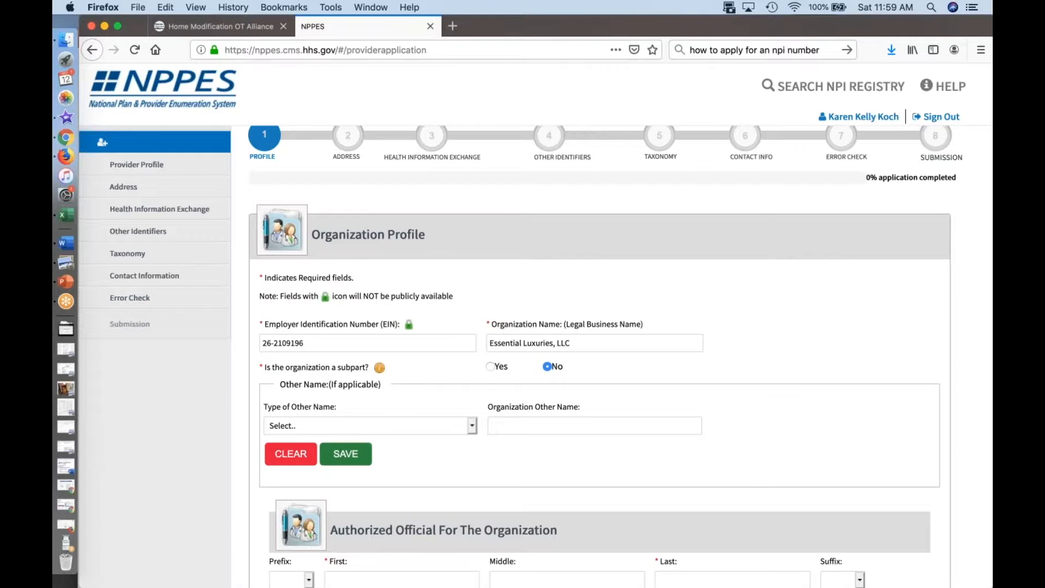
Step: Review the Organization Profile form and the available types of other name, leaving the type unselected
scroll(333, 325, down, 2)
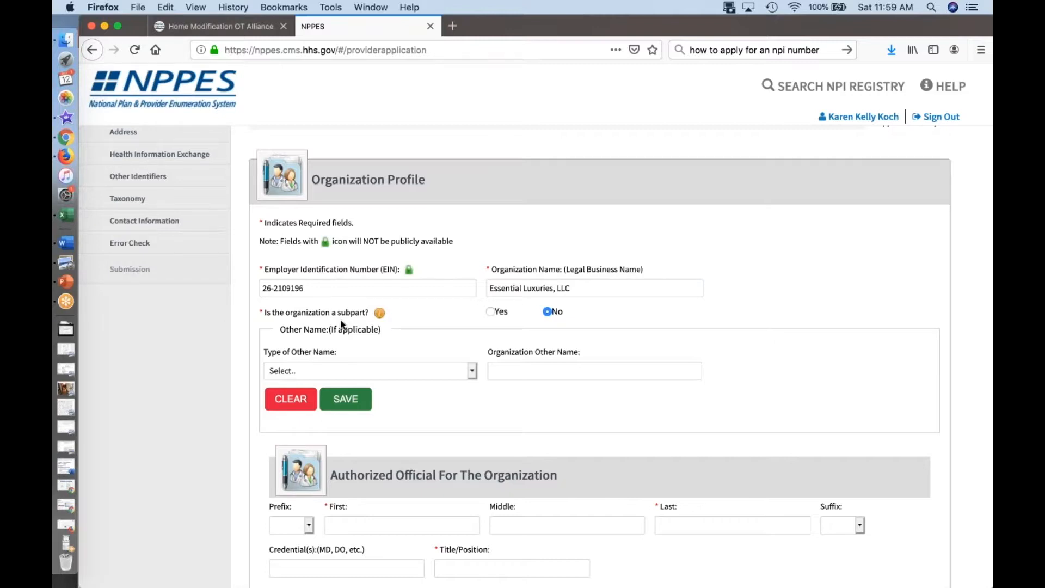
scroll(341, 322, down, 2)
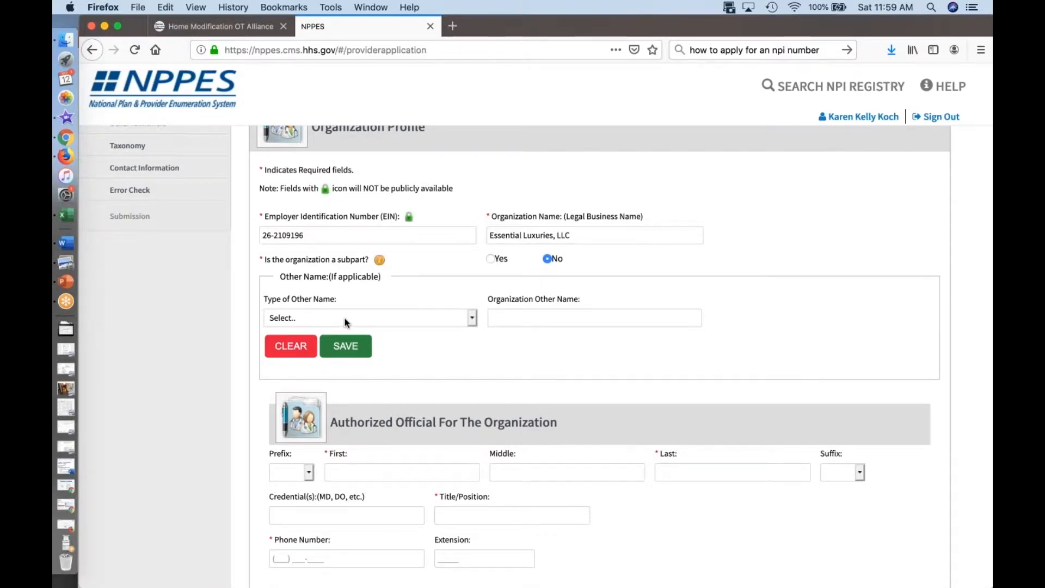
click(344, 318)
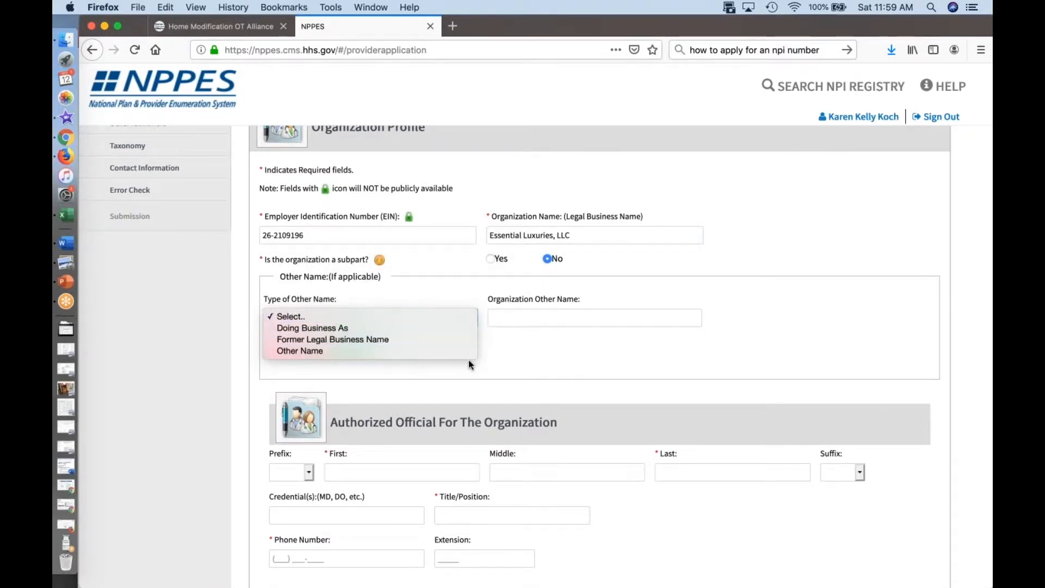
click(526, 355)
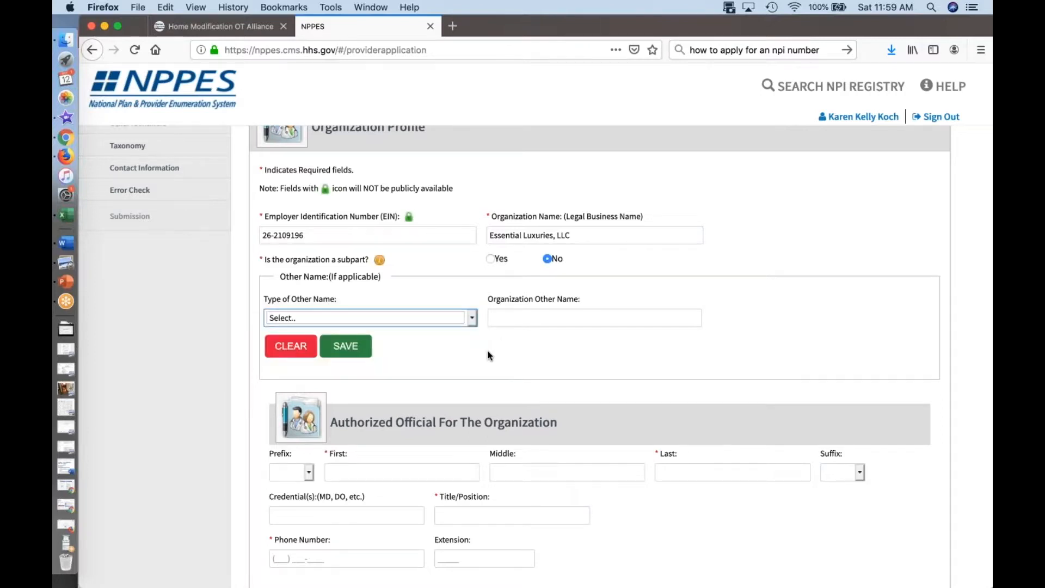
Step: Enter the first and last name of the organization's authorized official
scroll(490, 356, down, 3)
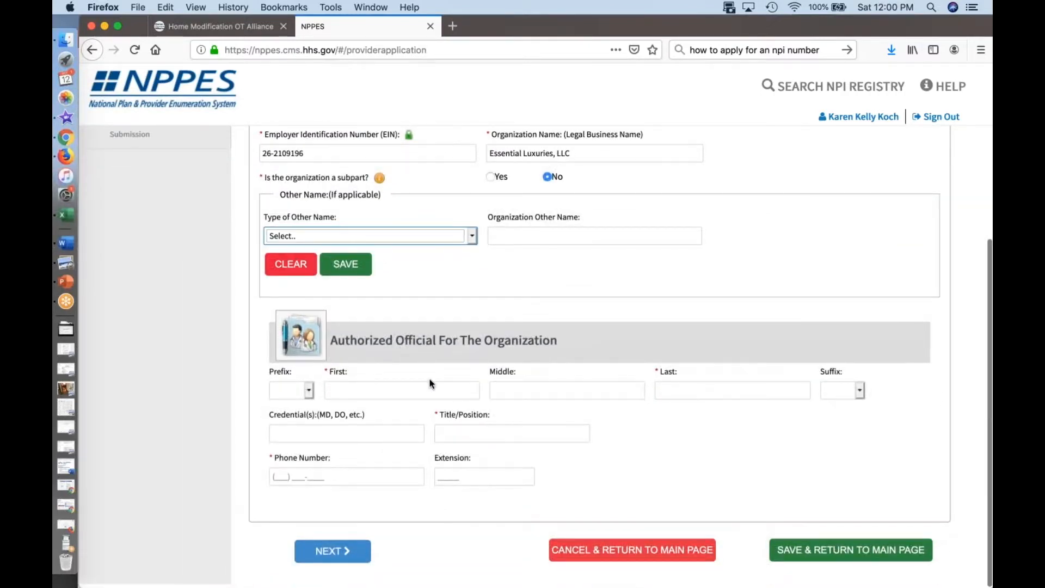
click(398, 390)
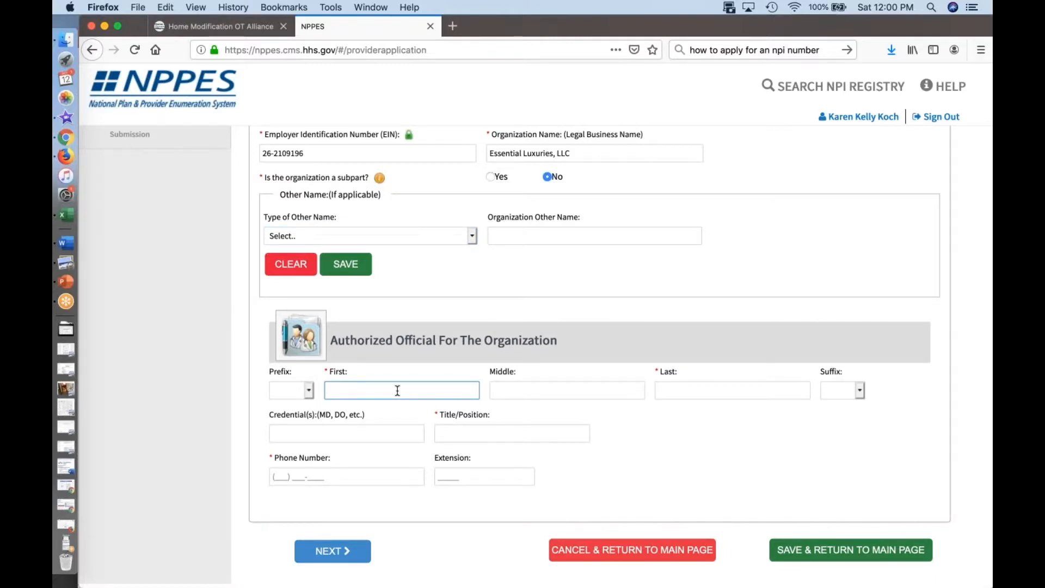
key(Tab)
key(Tab)
Step: Set the authorized official's title to CEO, enter their phone number and continue to the Address section
click(298, 428)
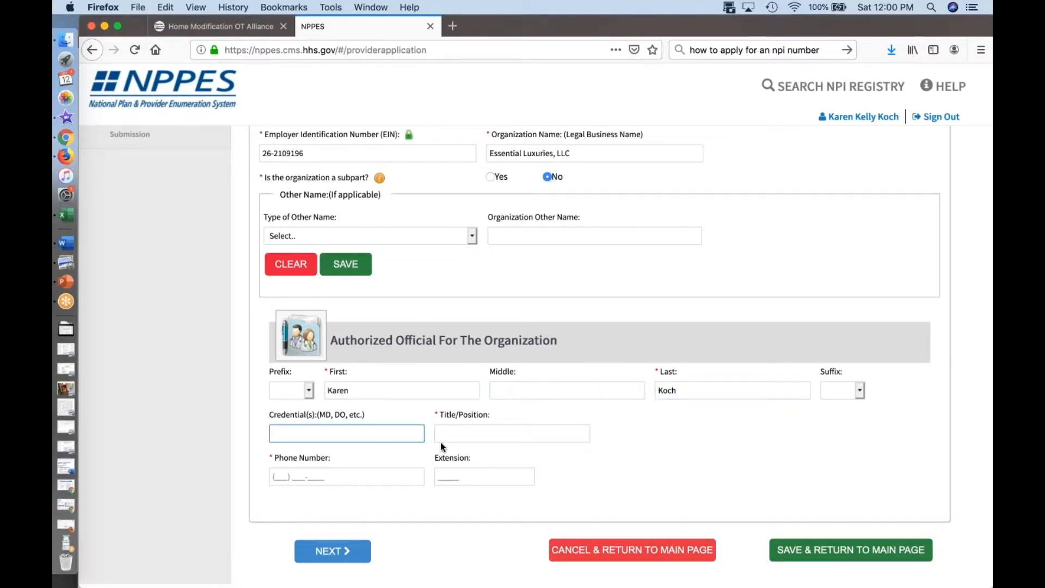
click(466, 436)
text(CE)
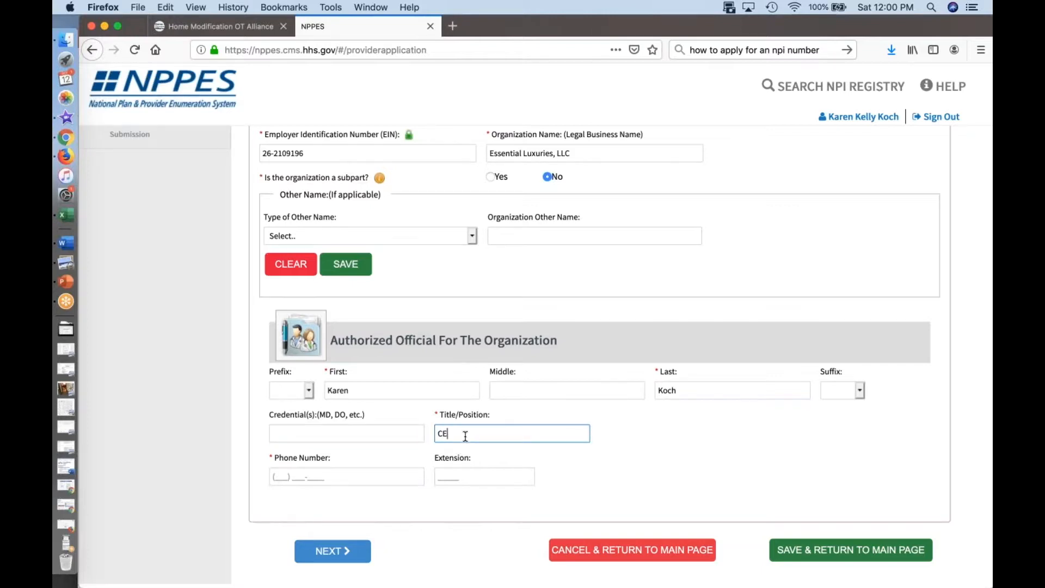
text(O)
click(273, 474)
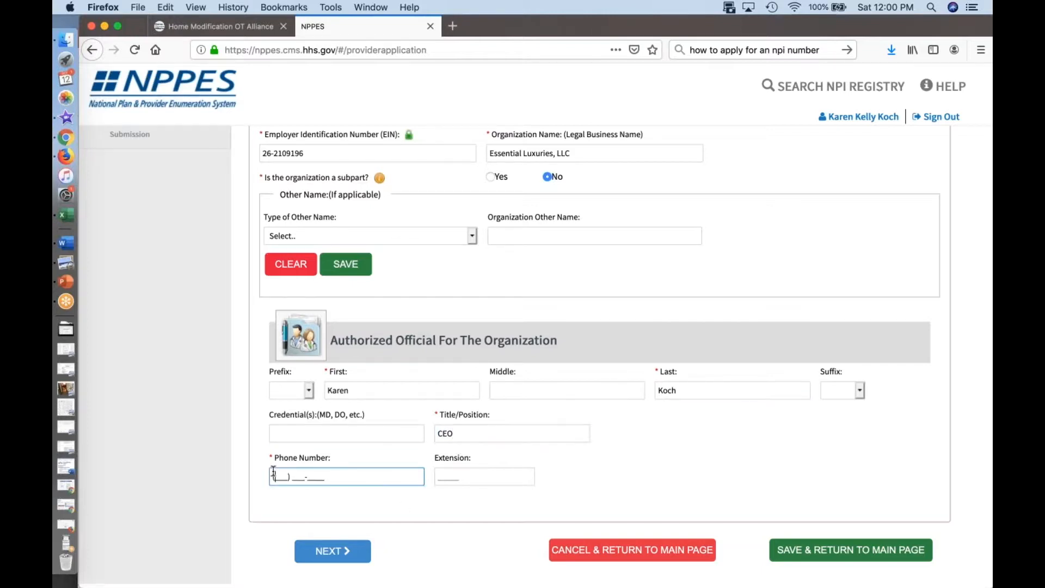
click(321, 553)
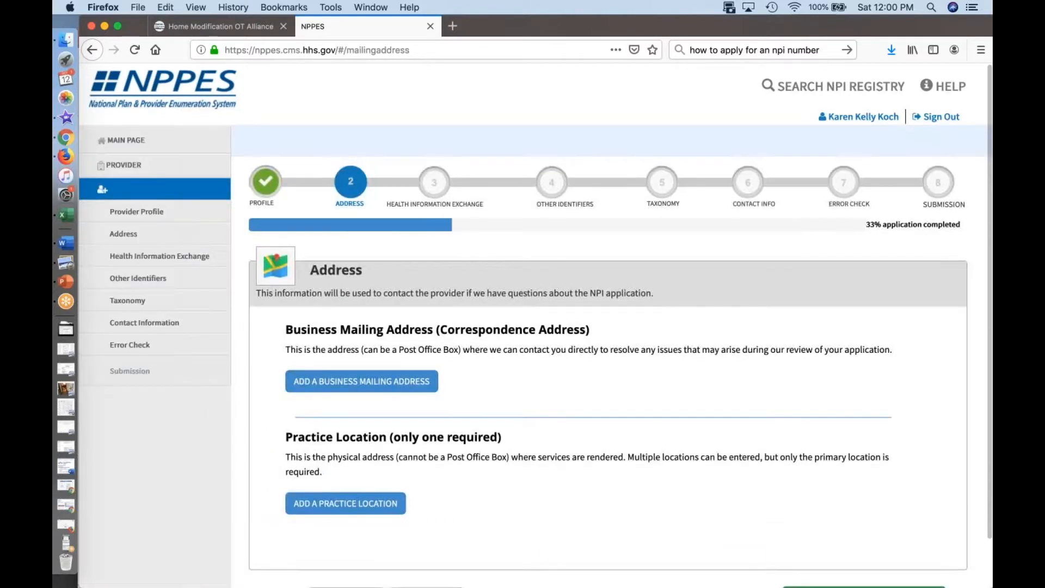
Step: Add a US domestic business mailing address with the post office box, and autofill the city, state and zip code from the saved entry
click(368, 384)
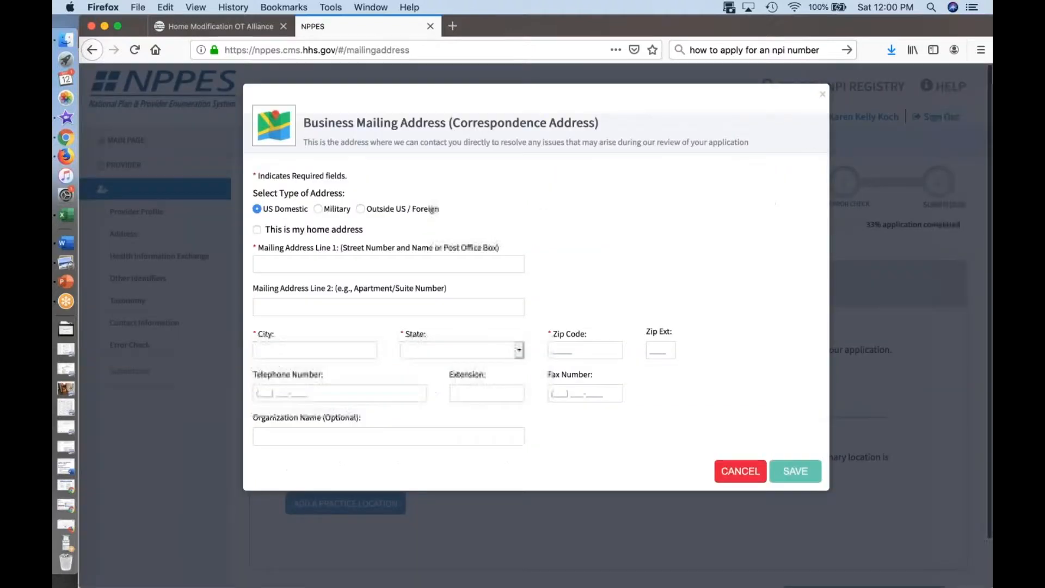
click(351, 265)
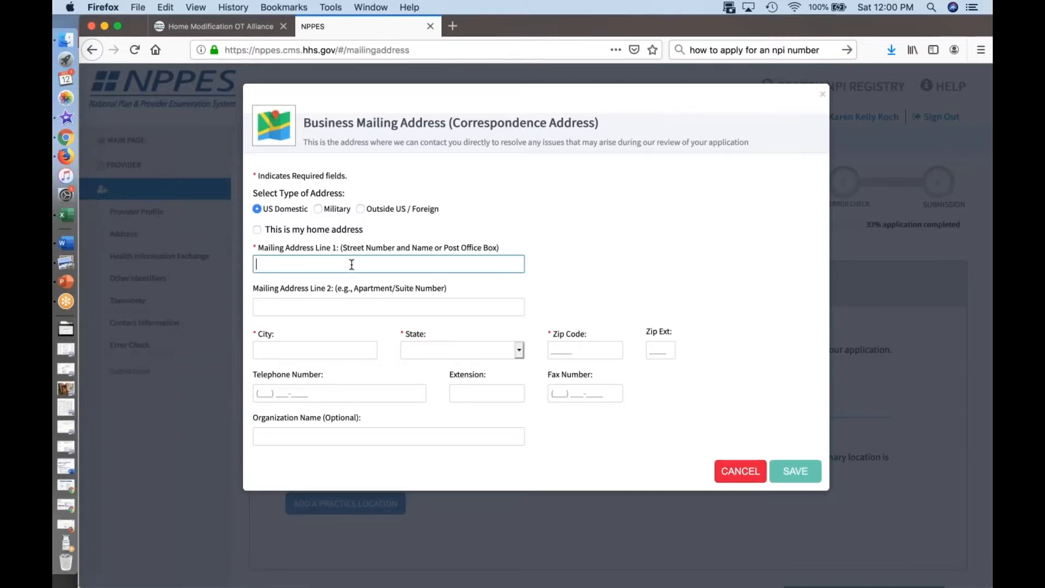
key(Tab)
key(Tab)
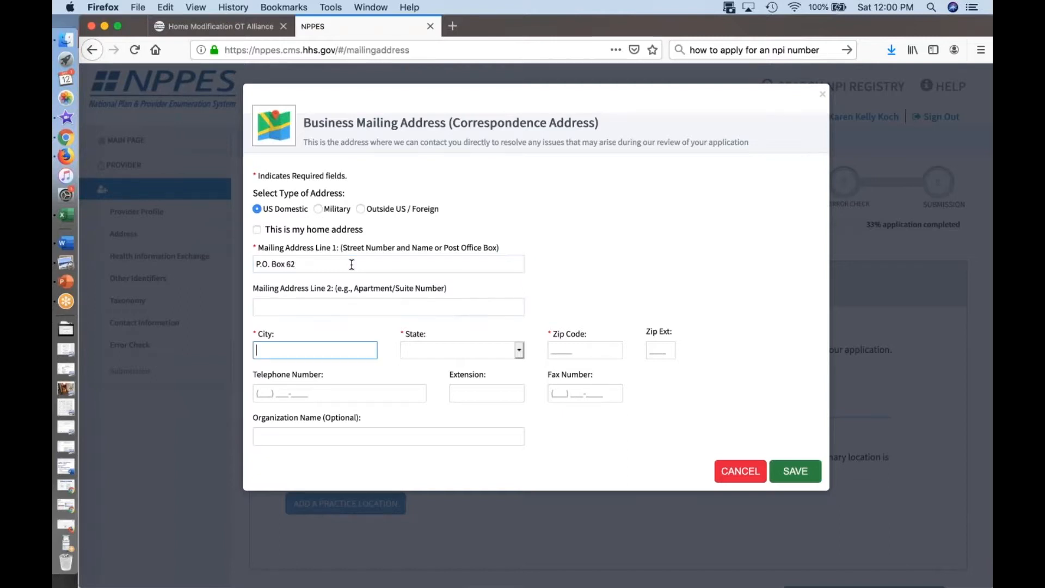
text(St.)
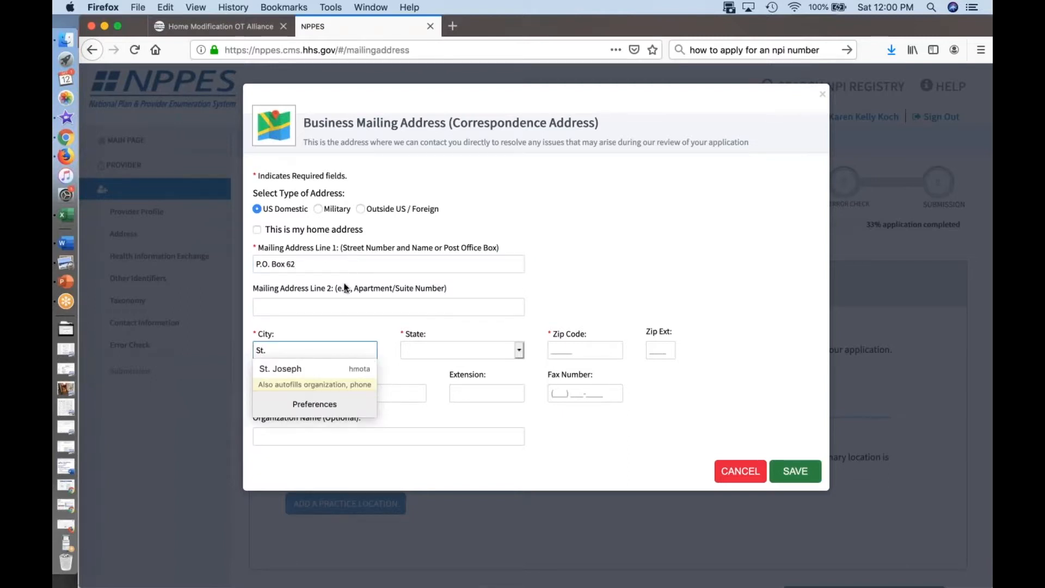
click(319, 369)
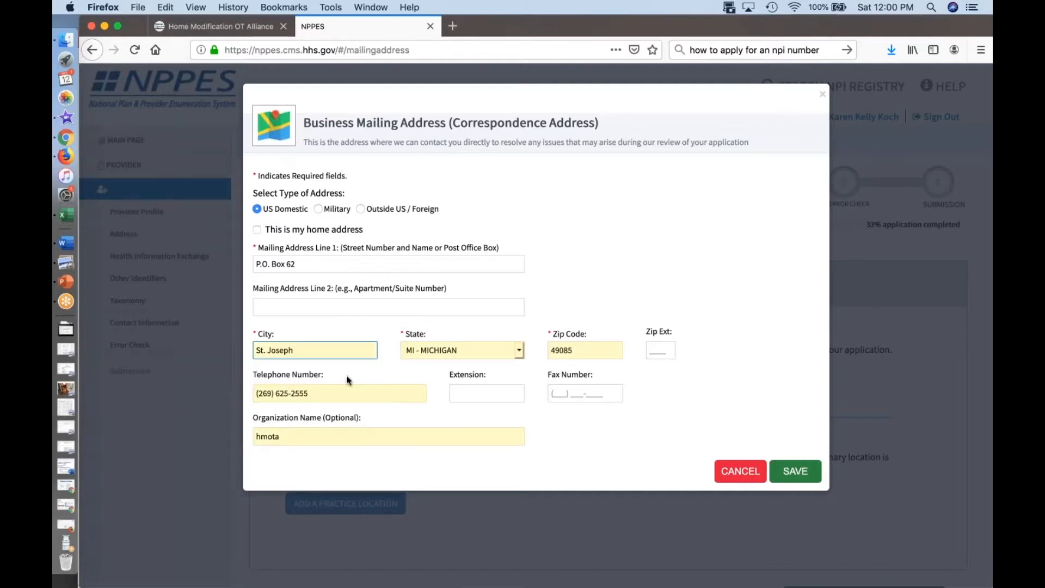
Step: Replace the mailing address's telephone number, set the organization name to Essential Luxuries, save and accept the standardized address
click(335, 393)
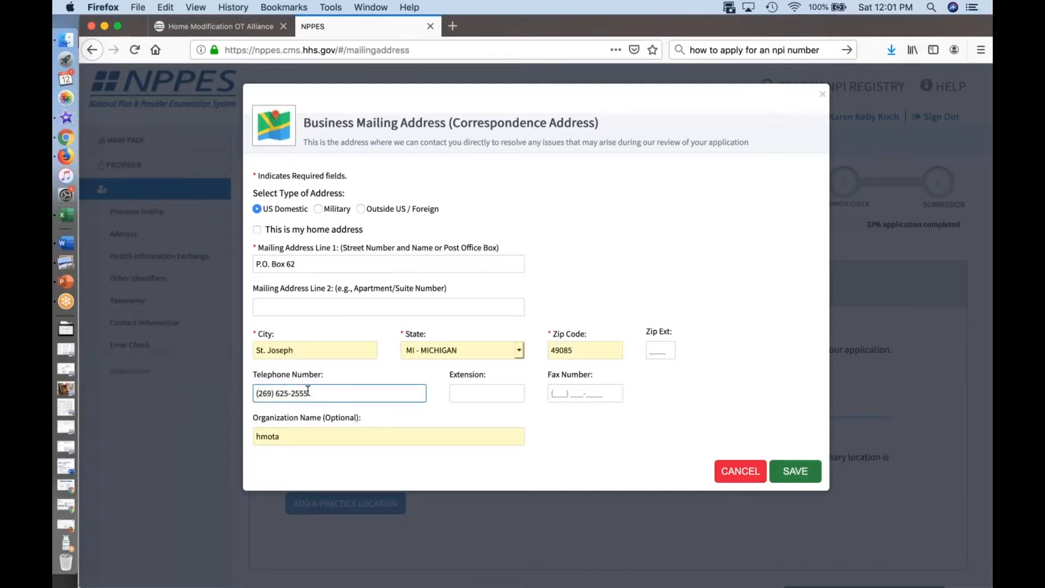
key(BackSpace)
key(BackSpace)
key(BackSpace)
key(BackSpace)
key(BackSpace)
key(BackSpace)
text(978-8340)
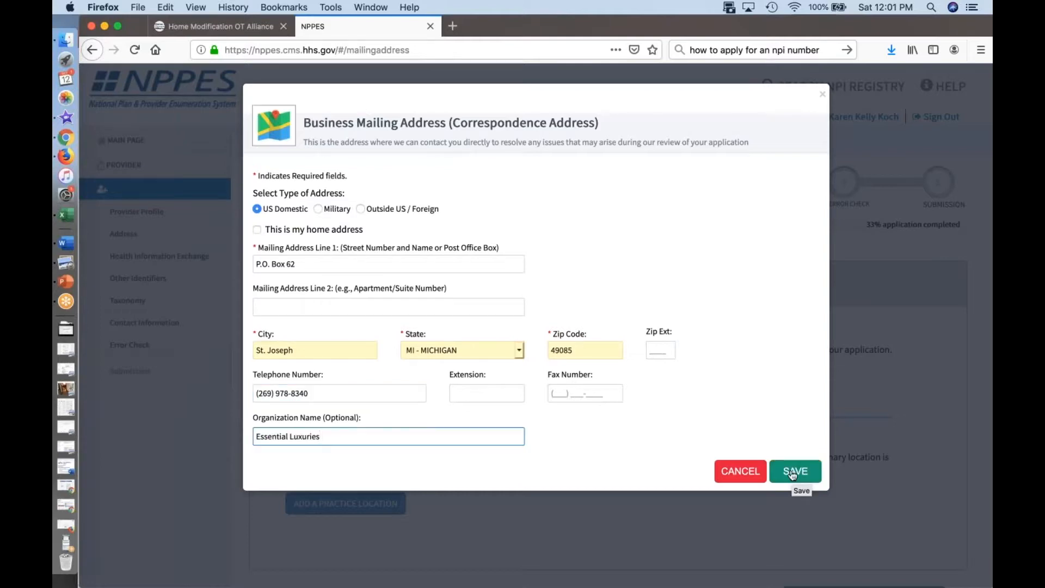
click(793, 471)
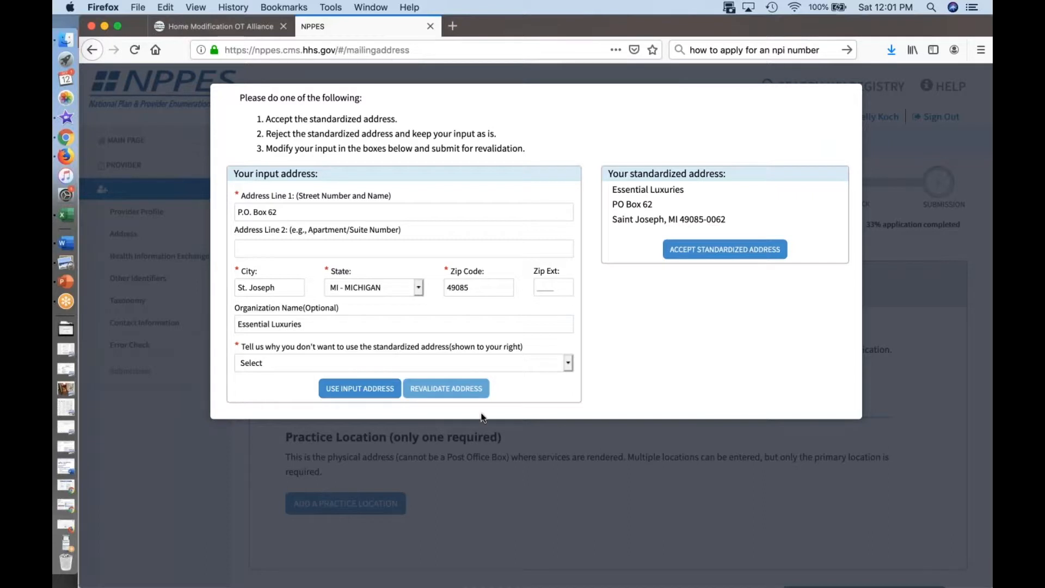
click(713, 256)
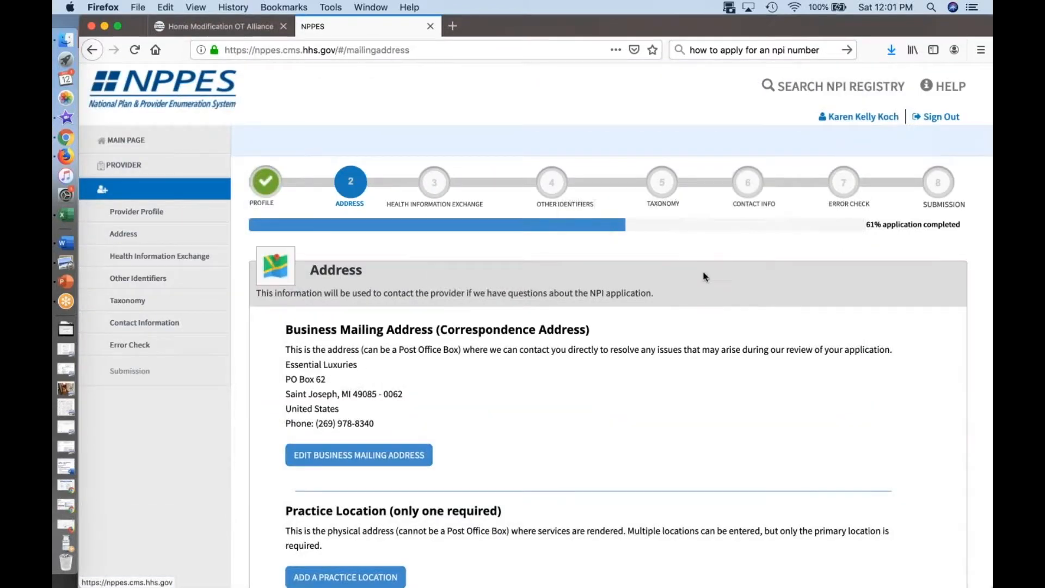
Step: Start adding a business practice location, marked as the primary practice location and not the same as the mailing address
scroll(636, 427, down, 5)
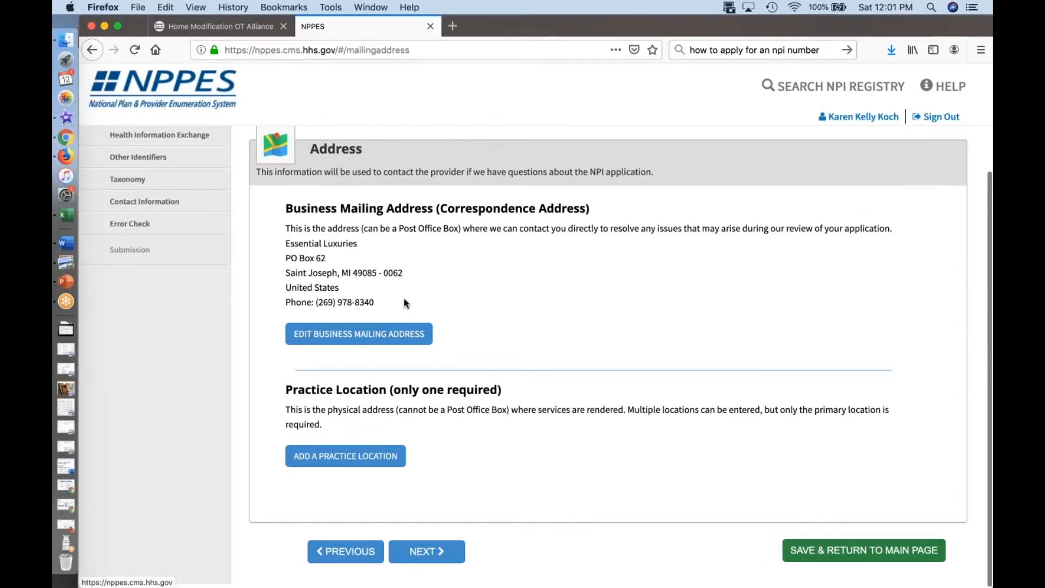
click(359, 463)
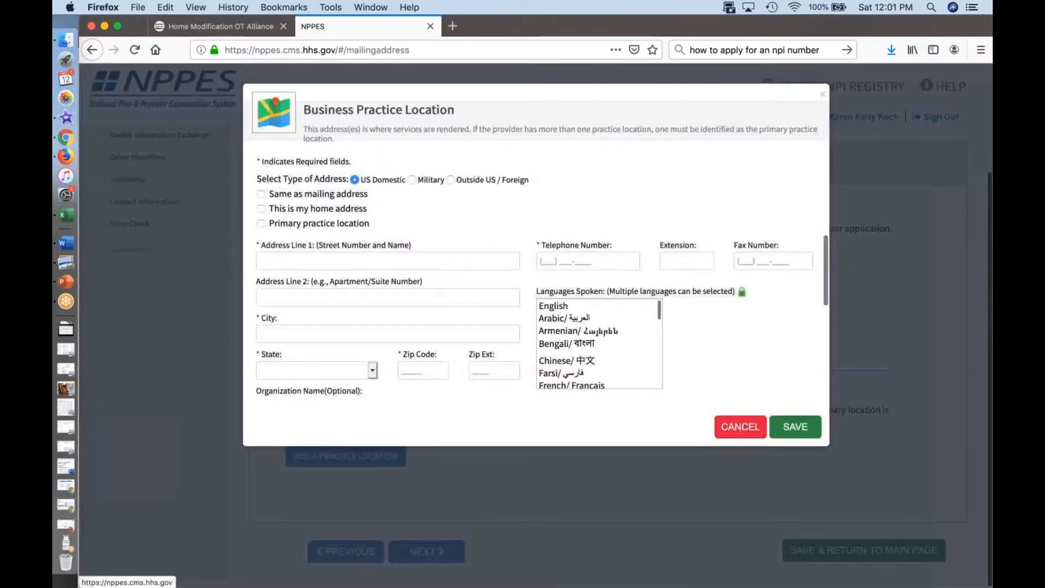
click(261, 195)
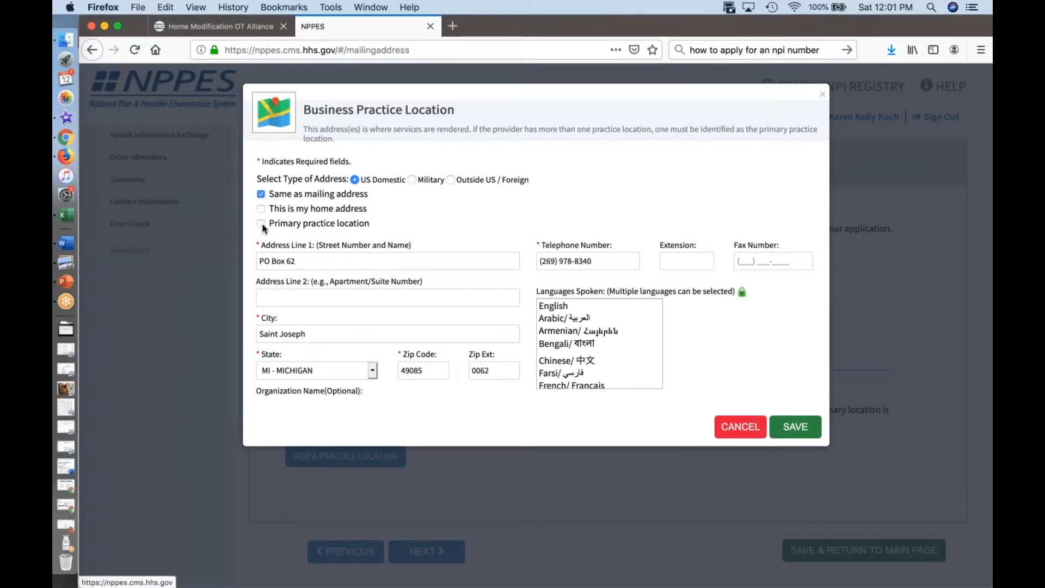
click(262, 224)
click(261, 194)
click(259, 223)
Step: Enter the practice location's street address and autofill its city, state and zip code from the saved entry
click(297, 266)
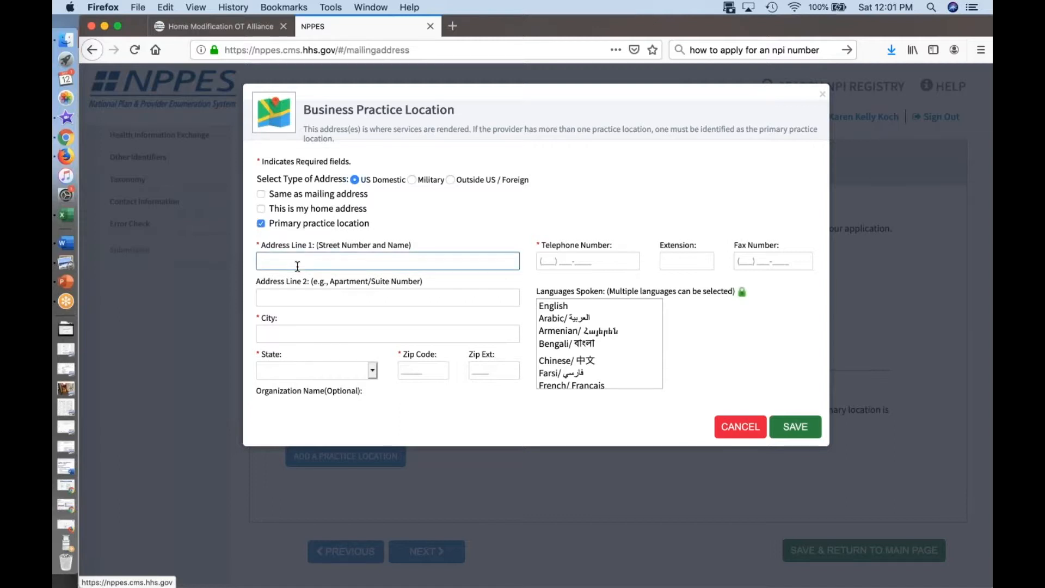
key(Tab)
key(Tab)
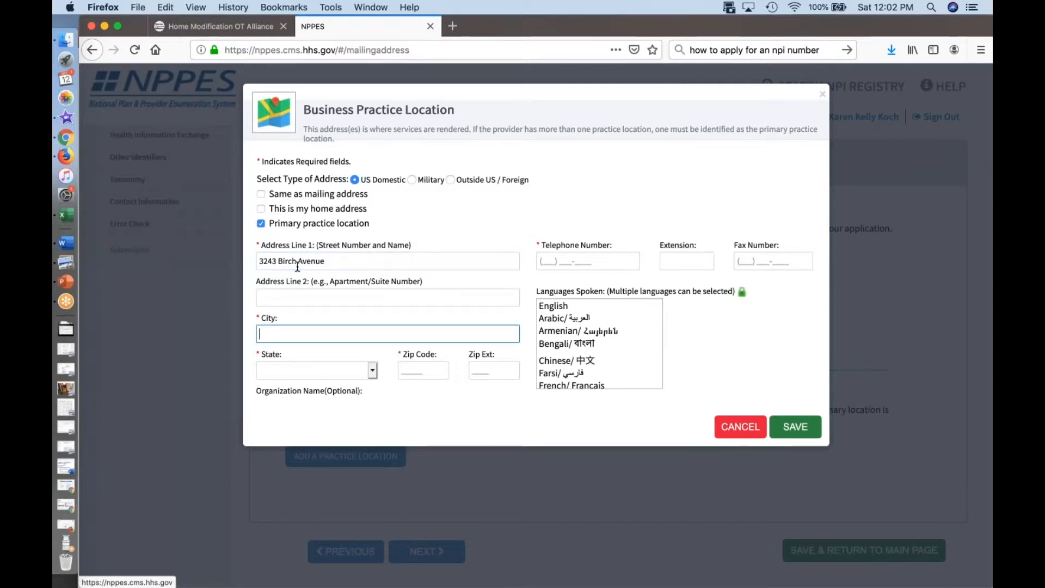
text(Colo)
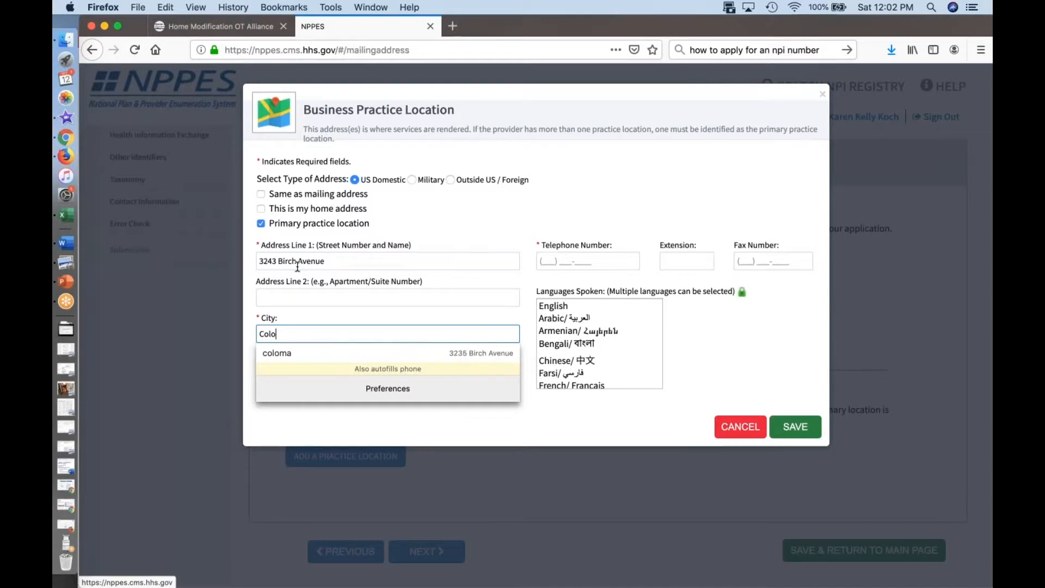
key(Down)
key(Return)
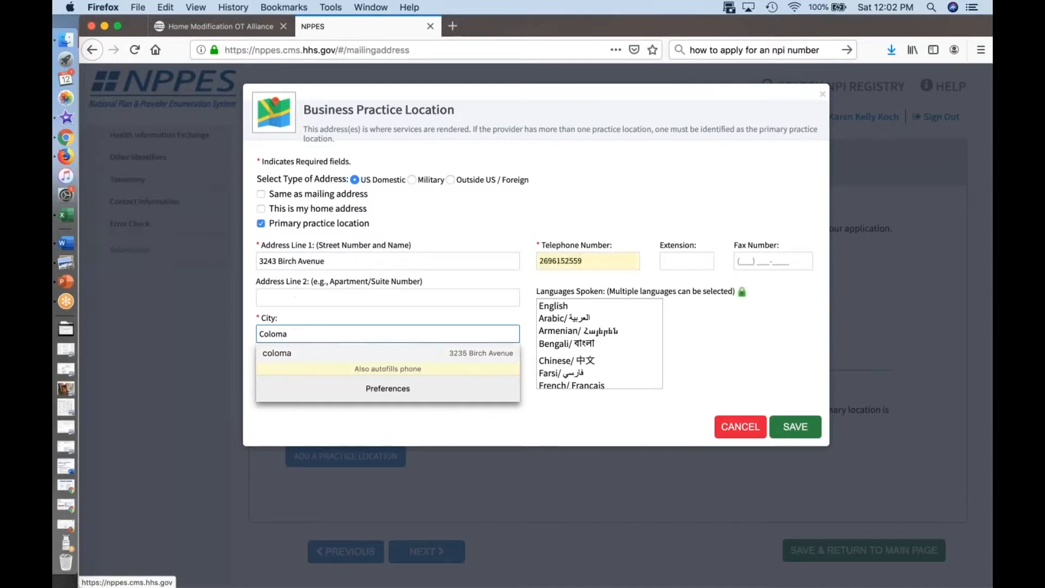
Step: Replace the practice location's telephone number, select English as the language spoken, save and accept the standardized address
click(603, 260)
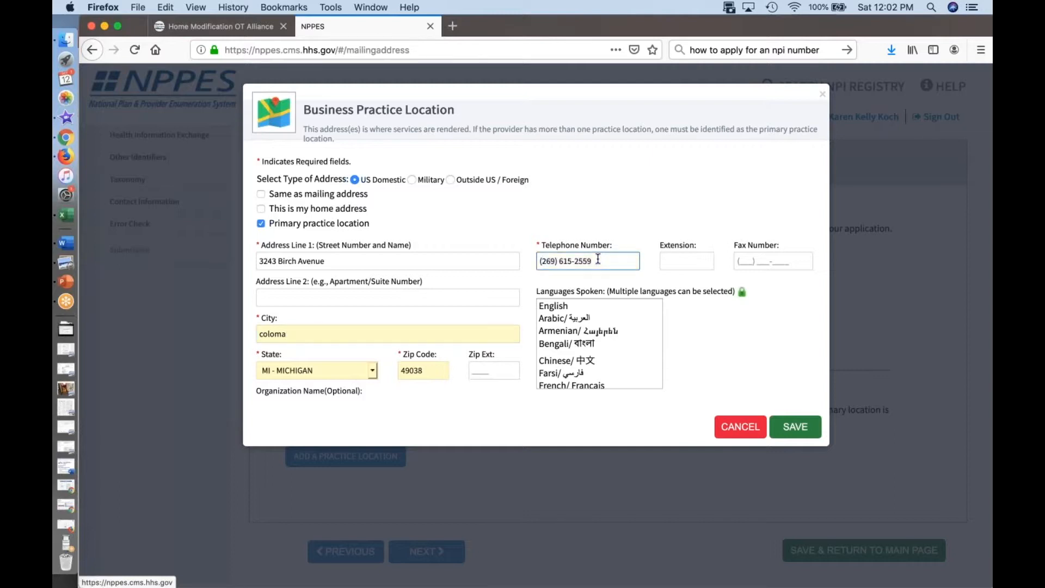
key(BackSpace)
key(BackSpace)
key(BackSpace)
key(BackSpace)
key(BackSpace)
key(BackSpace)
key(BackSpace)
text(978-8340)
click(607, 306)
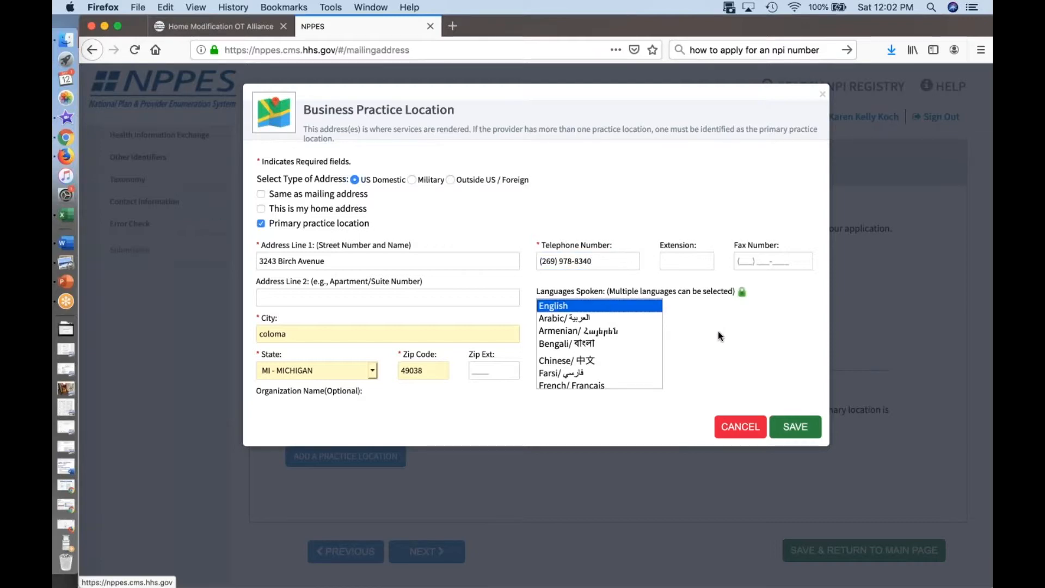
click(820, 454)
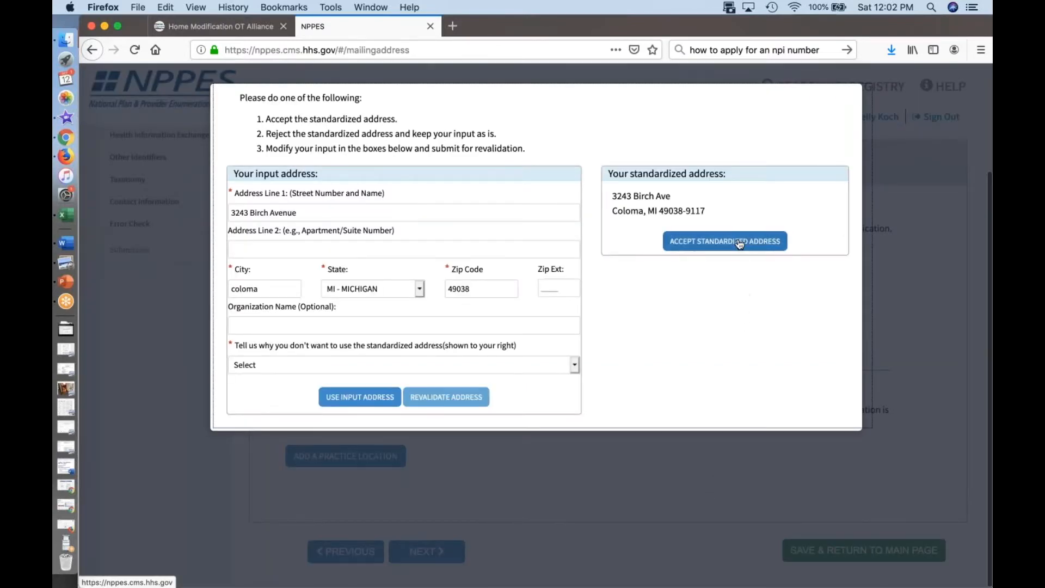
click(739, 243)
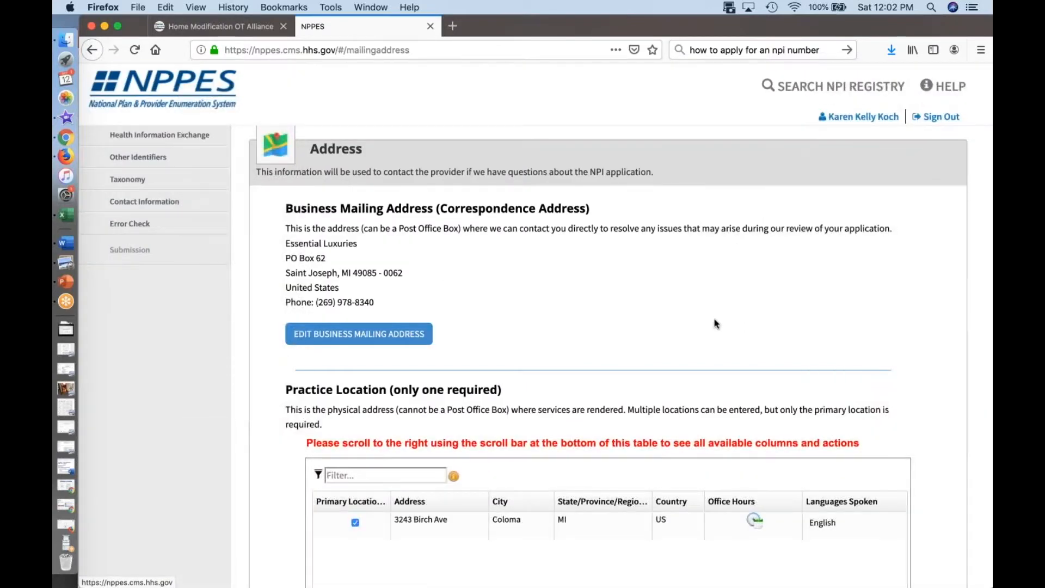
Step: Check the saved mailing address and practice location, and continue to the Health Information Exchange section
scroll(715, 321, down, 2)
scroll(714, 319, down, 1)
scroll(715, 319, up, 2)
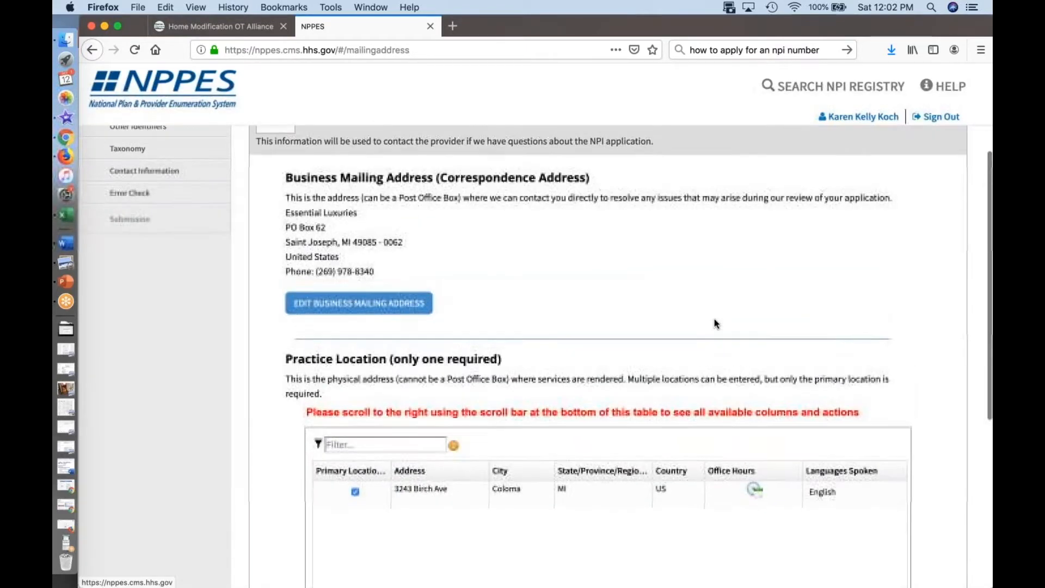
scroll(714, 319, down, 5)
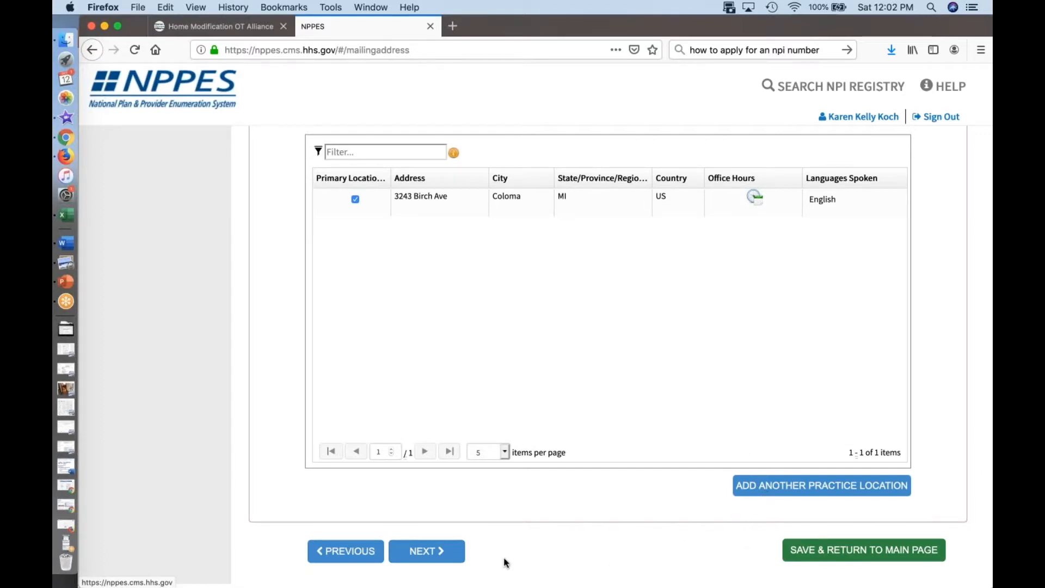
click(441, 555)
Step: Look through the optional health information exchange section, from its explanation and entry fields to the endpoint table
scroll(587, 462, down, 3)
scroll(586, 463, down, 10)
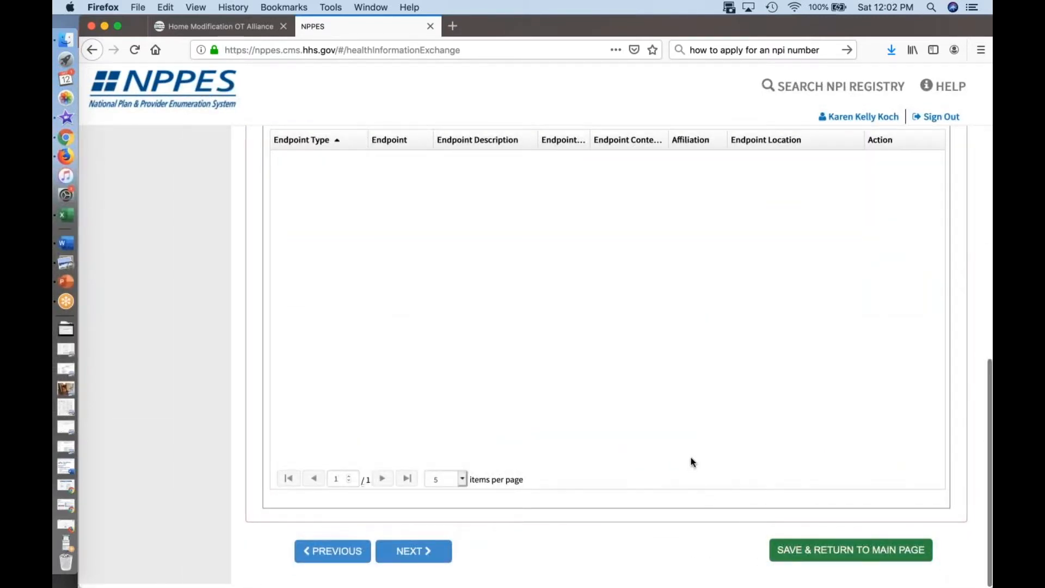
scroll(692, 462, up, 6)
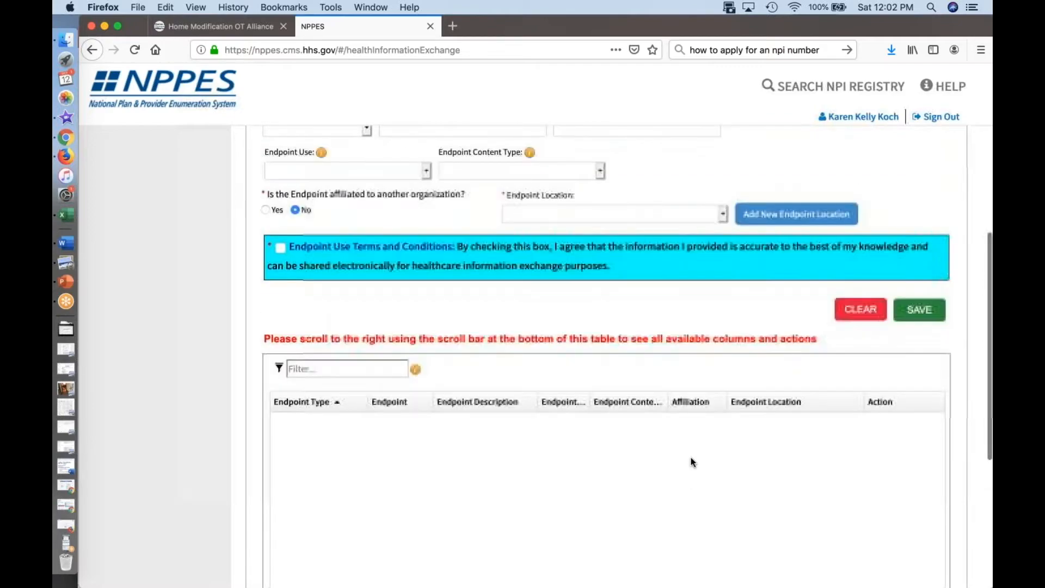
scroll(607, 354, up, 5)
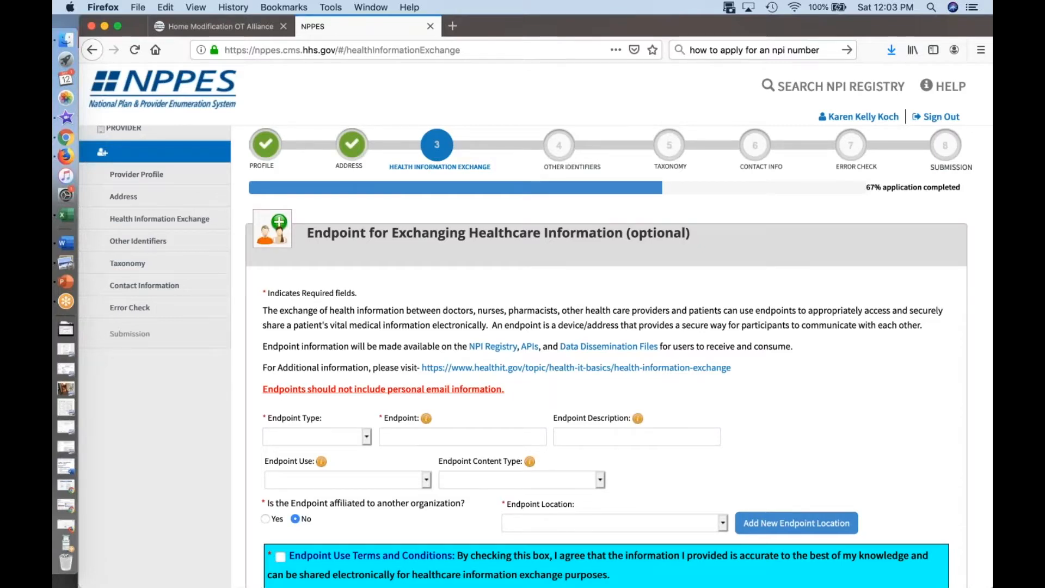
scroll(607, 354, down, 5)
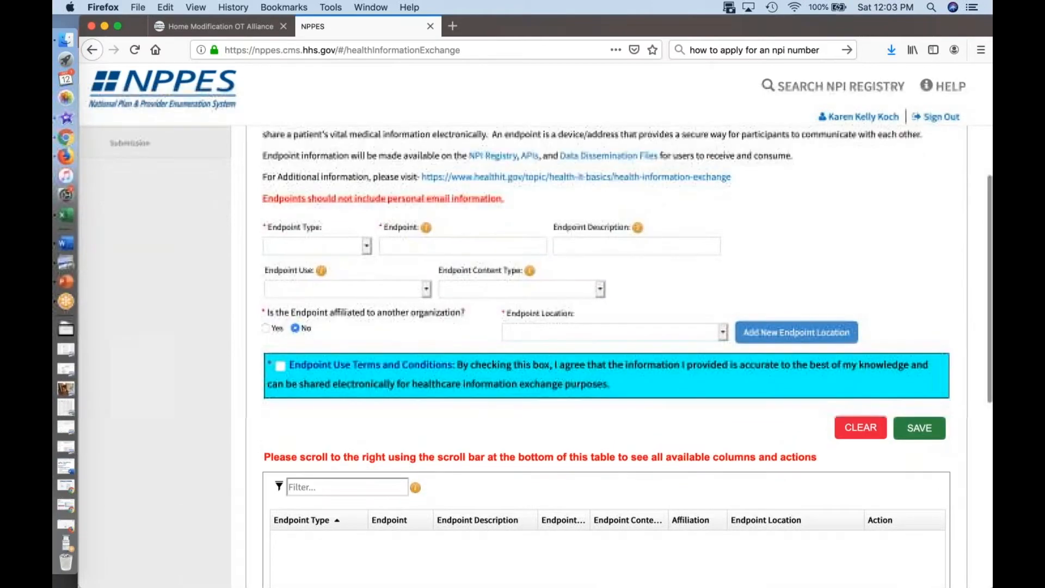
scroll(607, 354, down, 6)
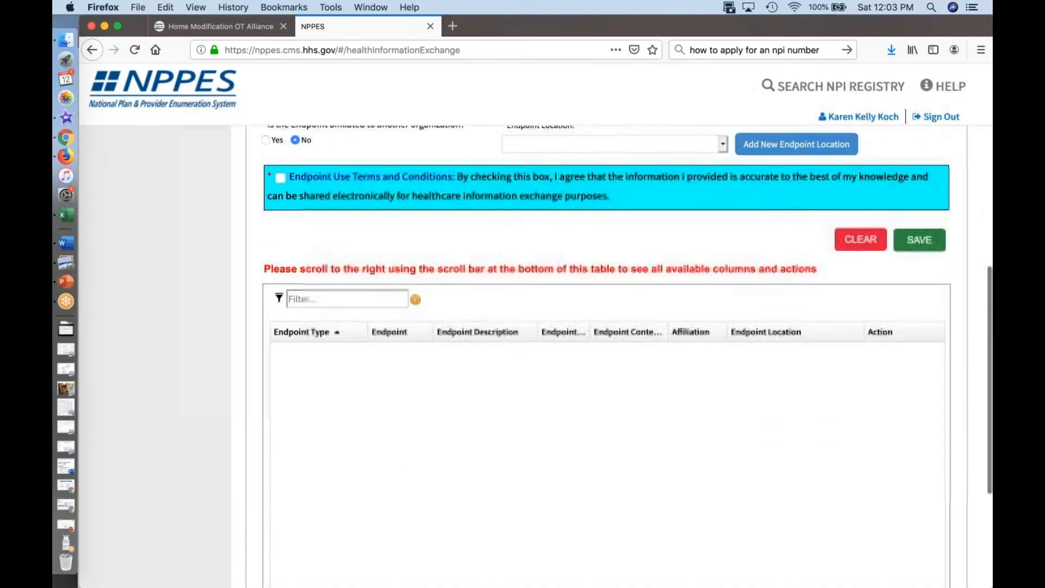
scroll(607, 354, down, 4)
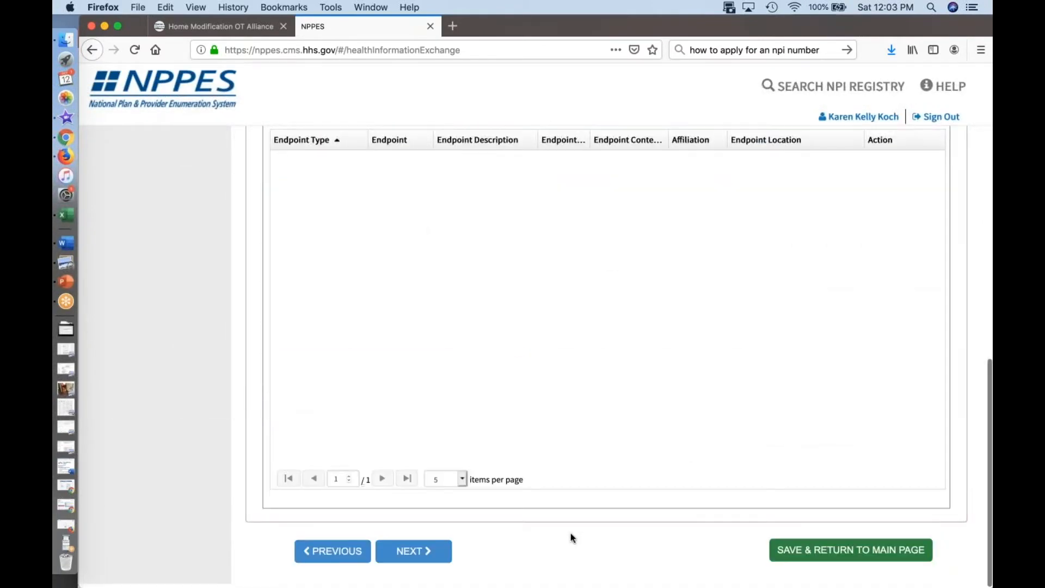
scroll(572, 530, up, 1)
scroll(570, 523, up, 10)
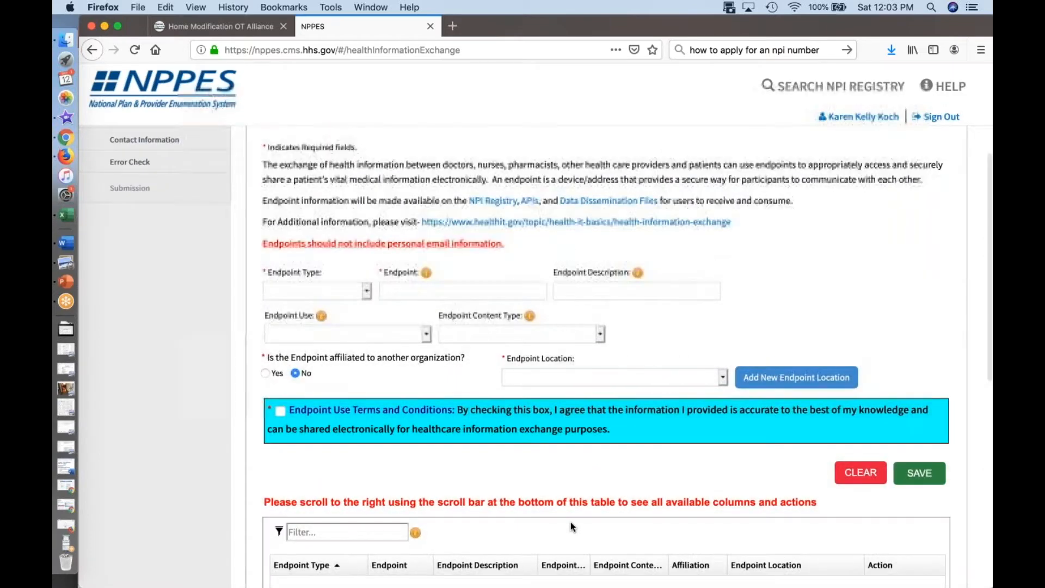
Step: Check the available endpoint types without choosing one, and continue to the Other Identifiers section
click(365, 293)
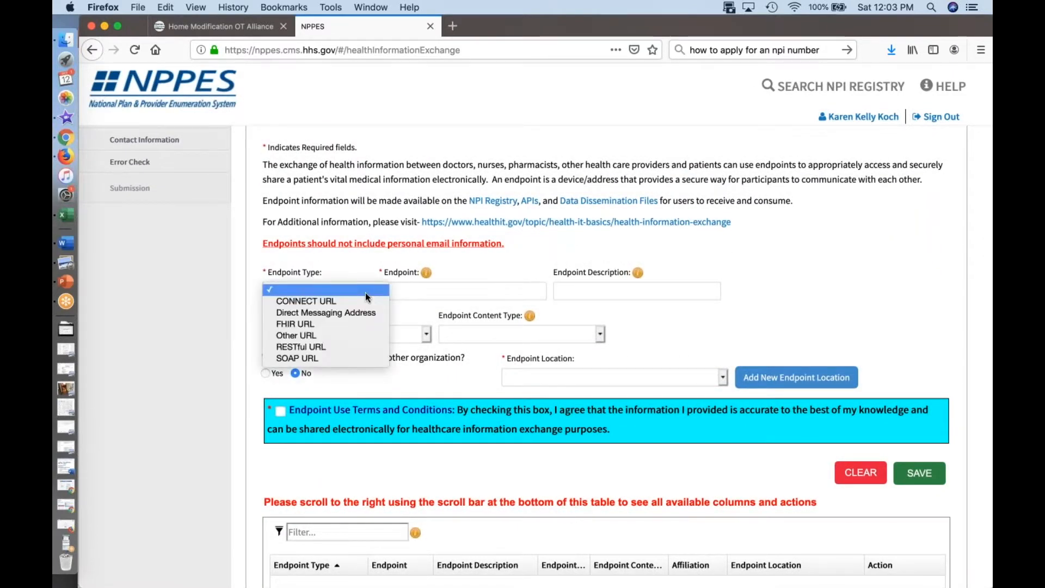
click(466, 309)
scroll(447, 401, down, 10)
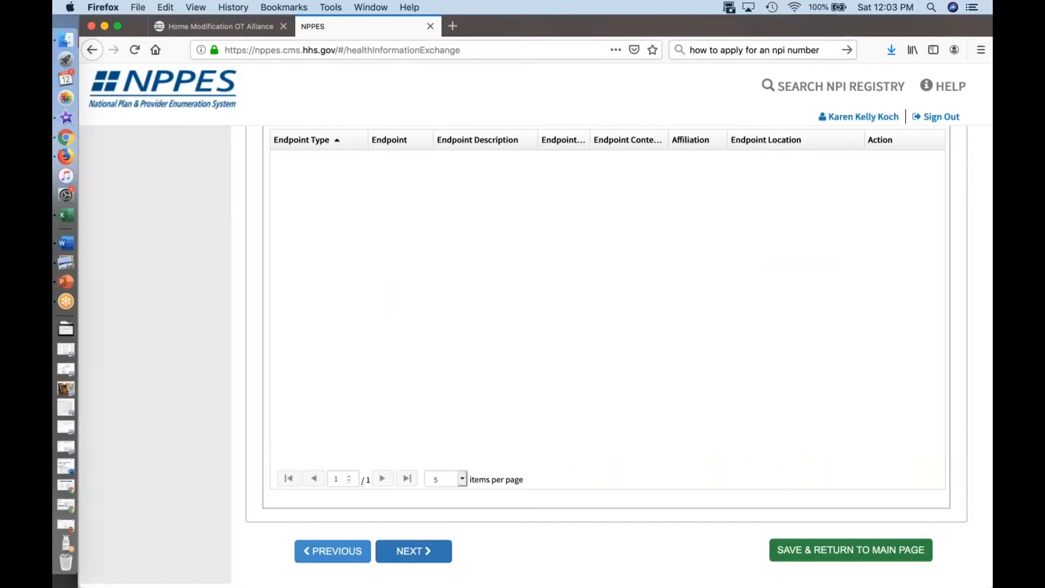
click(438, 550)
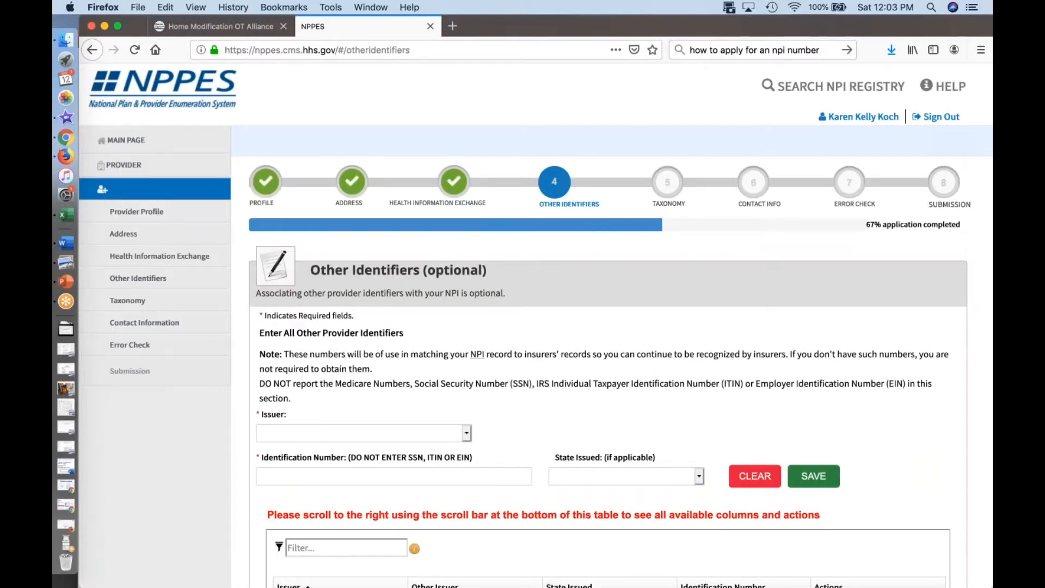
Step: Leave the optional Other Identifiers section blank and continue to the Taxonomy section
scroll(608, 357, down, 2)
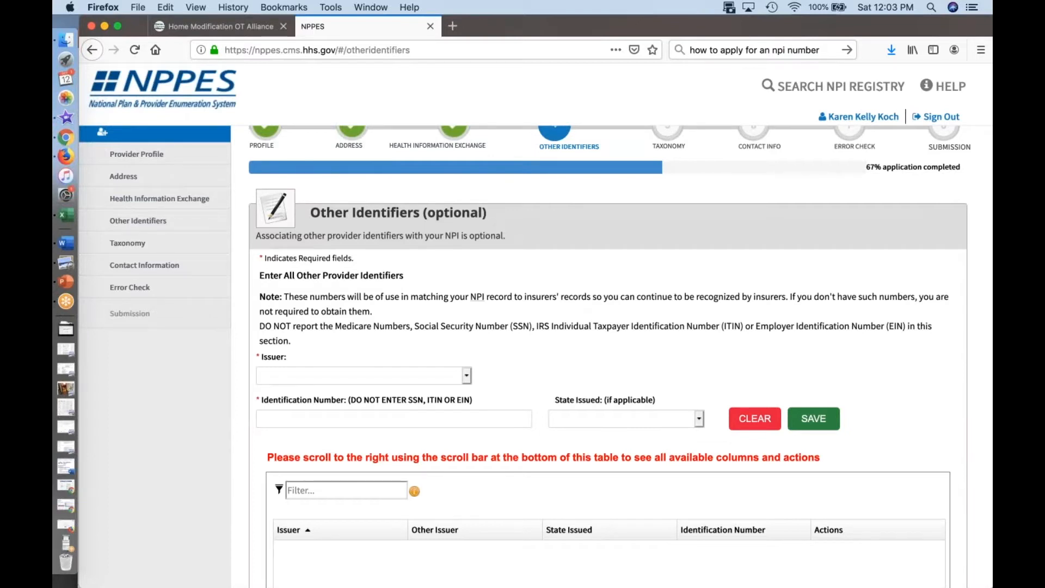
scroll(599, 354, down, 10)
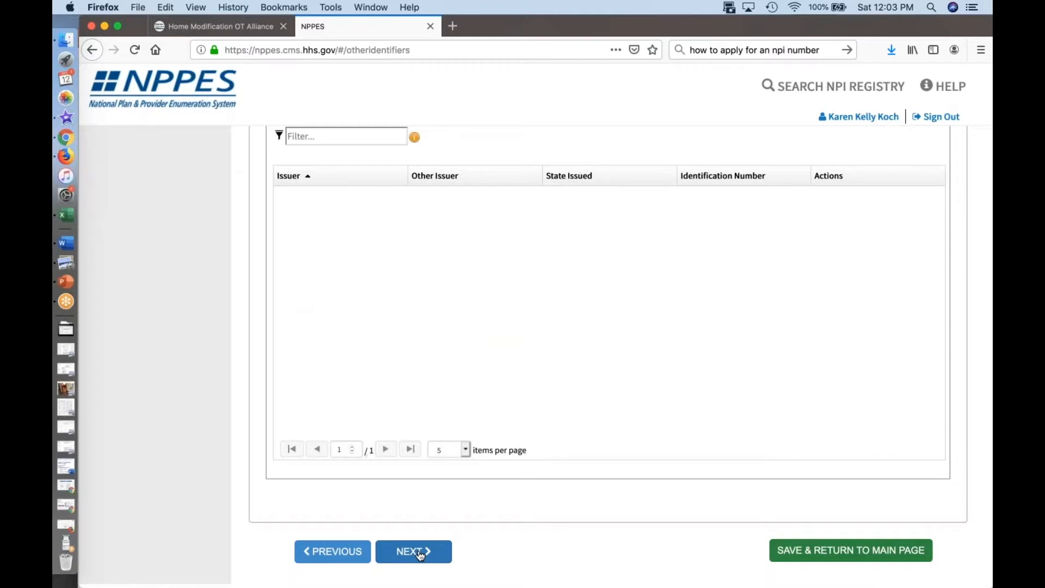
click(420, 553)
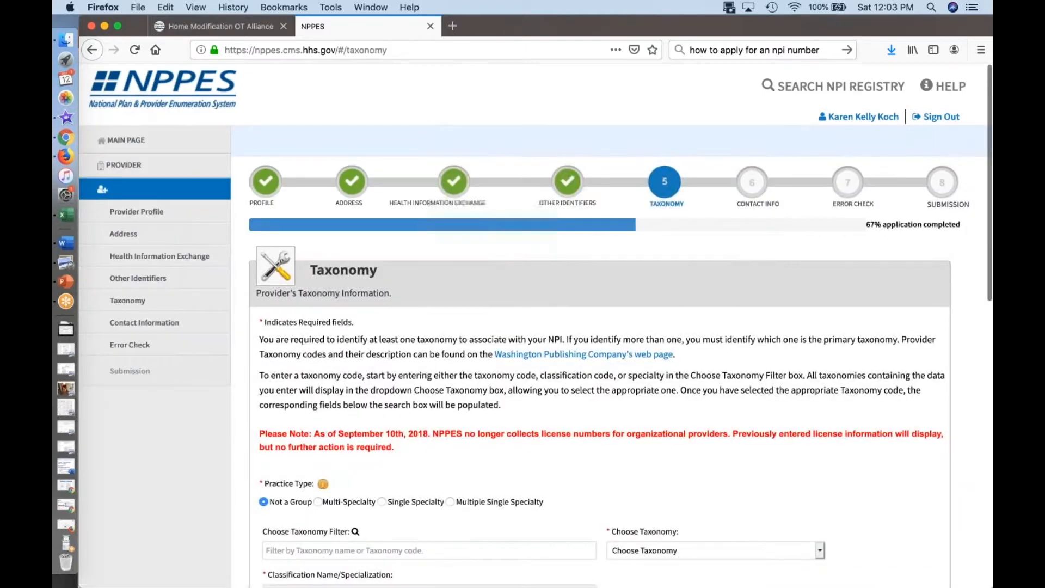
Step: Switch to the HMOTA-NPI sign up document in Word and look up the occupational therapist and assistant taxonomy codes
scroll(420, 477, down, 4)
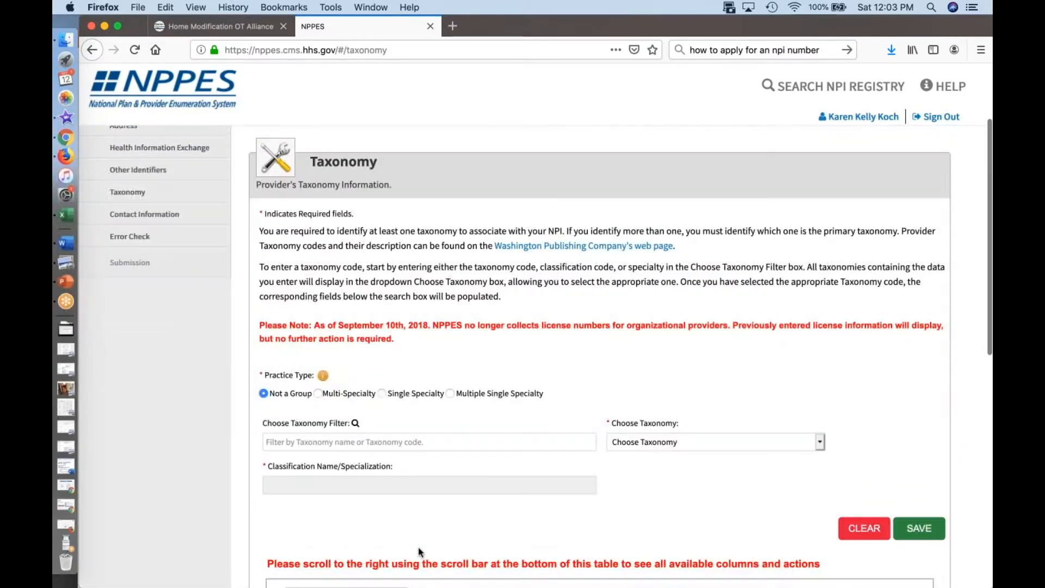
click(416, 443)
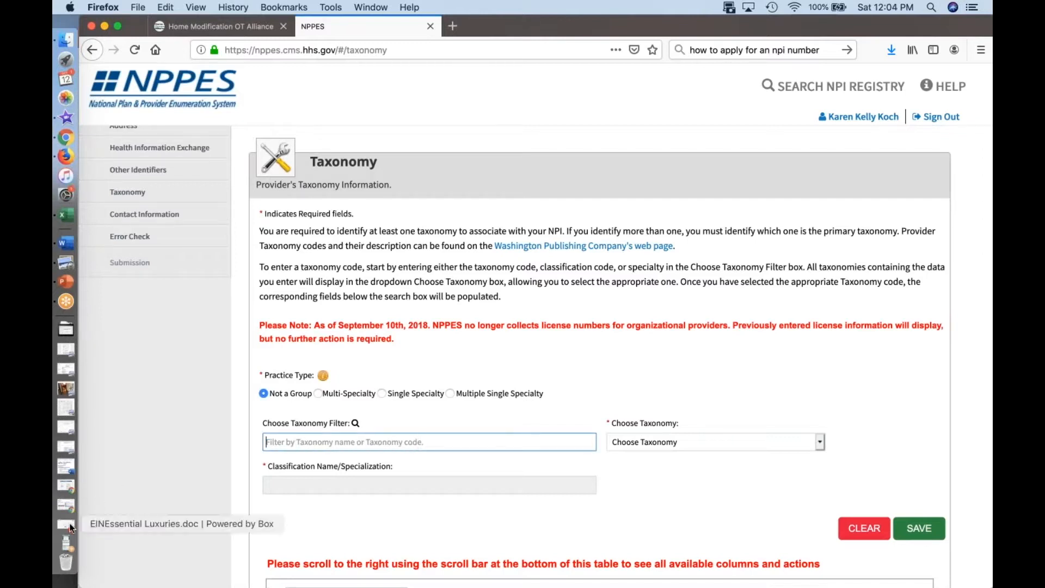
click(67, 472)
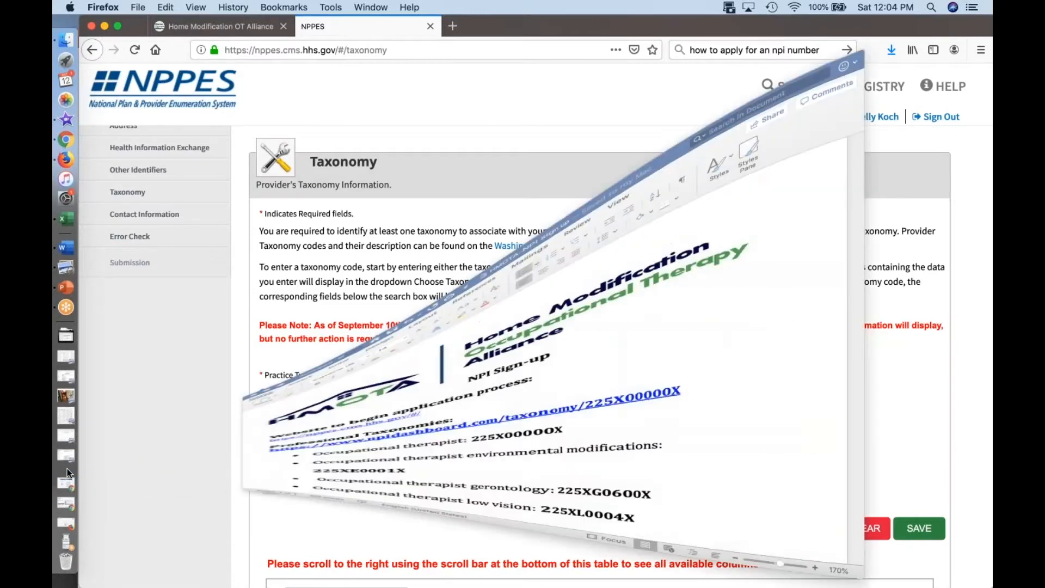
scroll(496, 429, down, 5)
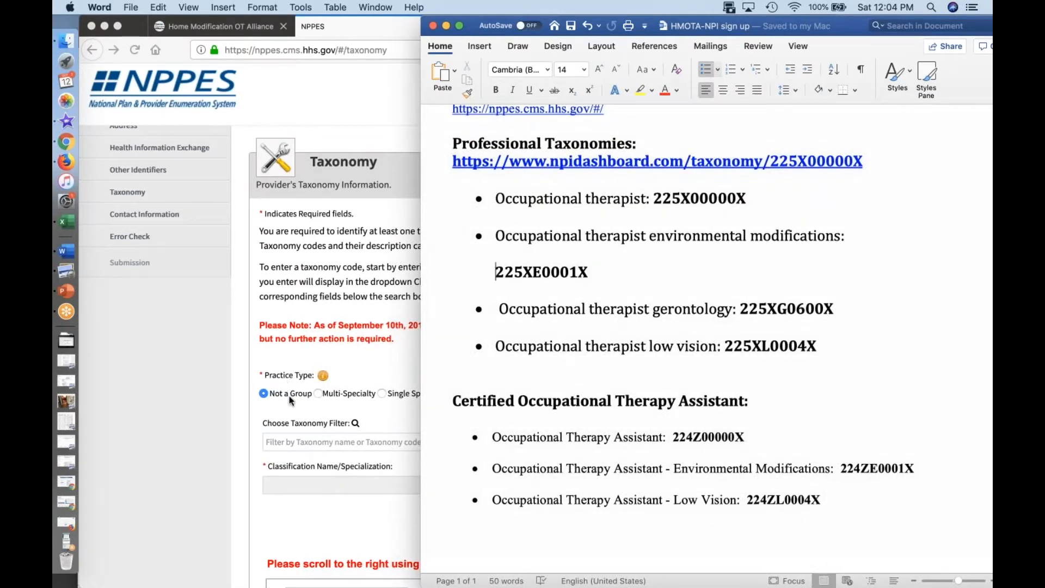
Step: Return to the NPPES taxonomy form in Firefox and filter the taxonomies by "occupational therapist"
click(291, 442)
text(occupatioanlt)
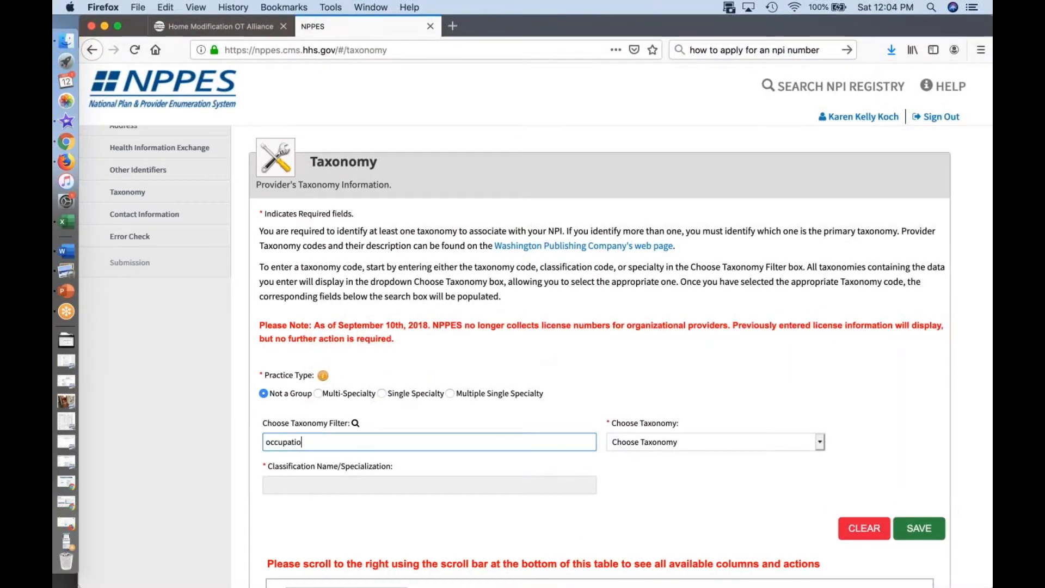
key(BackSpace)
key(BackSpace)
key(BackSpace)
key(BackSpace)
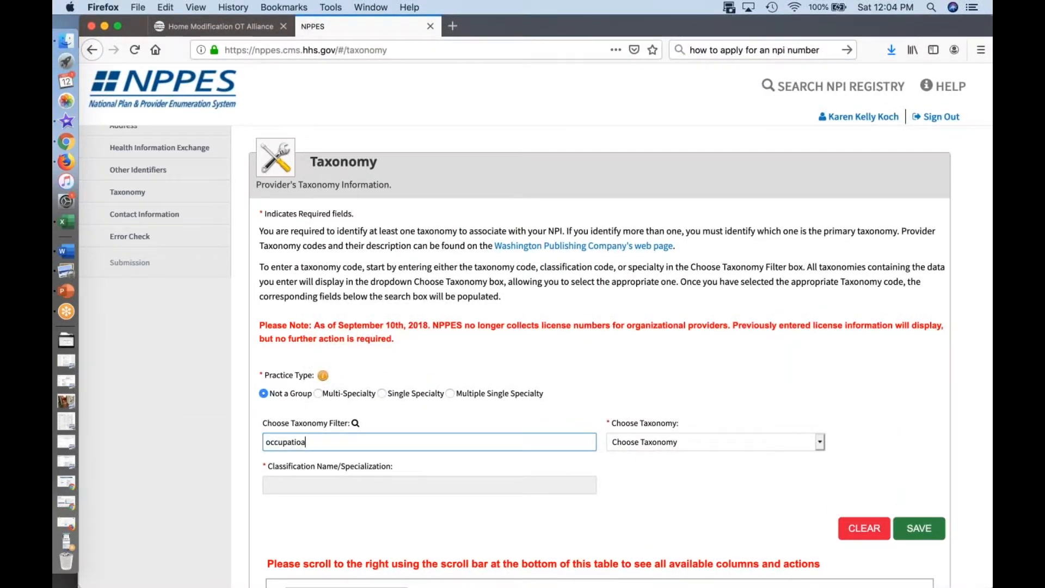
text(nal therpa)
key(BackSpace)
key(BackSpace)
key(BackSpace)
text(apist)
click(689, 439)
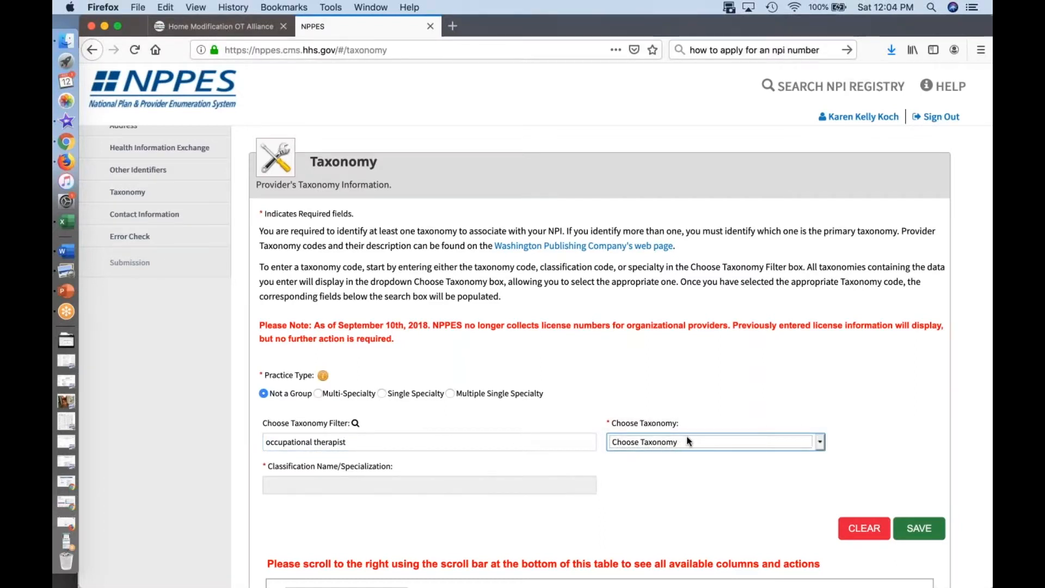
click(518, 448)
Step: Set the practice type to Multi-Specialty and view the taxonomies offered for occupational therapists
click(318, 394)
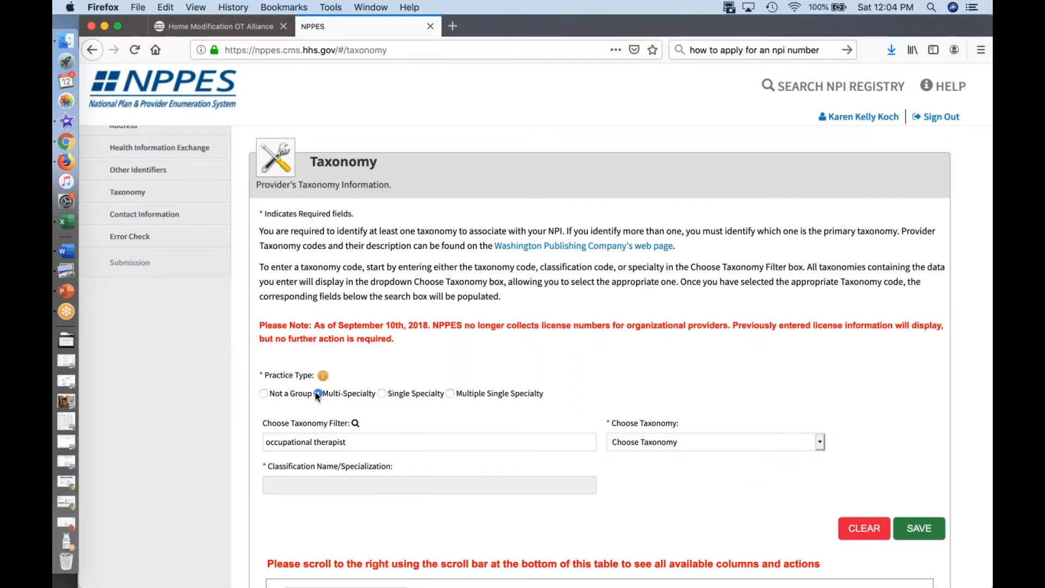
click(389, 399)
click(319, 393)
click(681, 446)
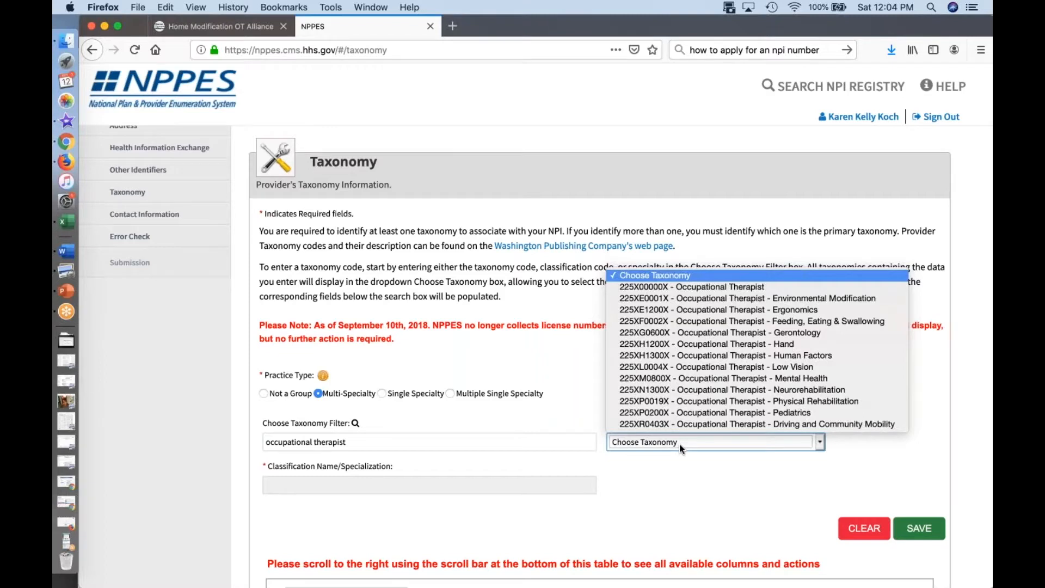
click(505, 446)
Step: Change the taxonomy filter to "occupational therapy" and view the assistant taxonomies it offers
click(383, 442)
key(BackSpace)
key(BackSpace)
key(BackSpace)
text(y)
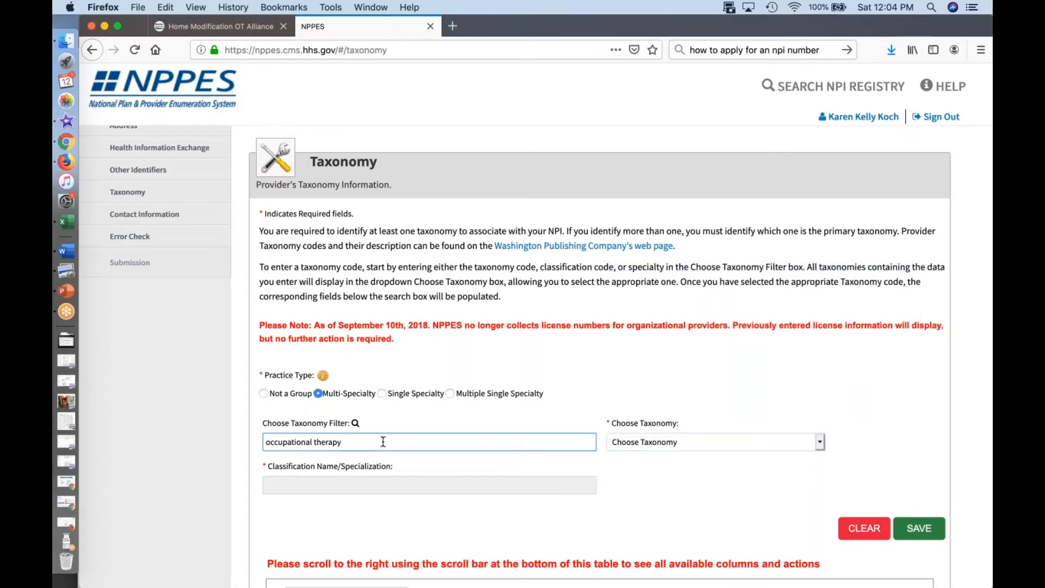
click(688, 441)
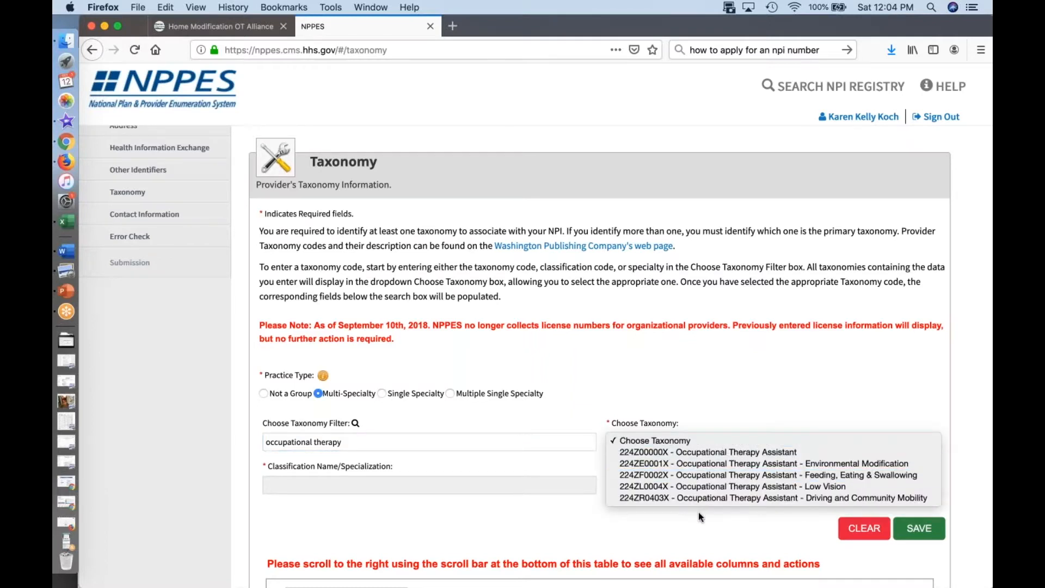
click(576, 436)
Step: Filter again by "occupational therapist", choose 225X00000X - Occupational Therapist and save it as a taxonomy
click(464, 438)
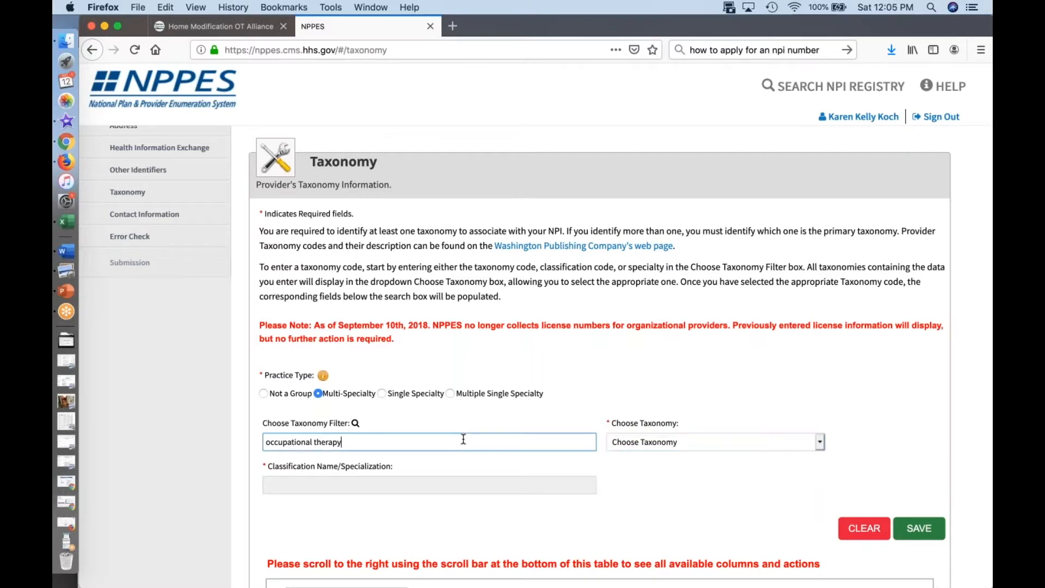
text(ist)
click(616, 442)
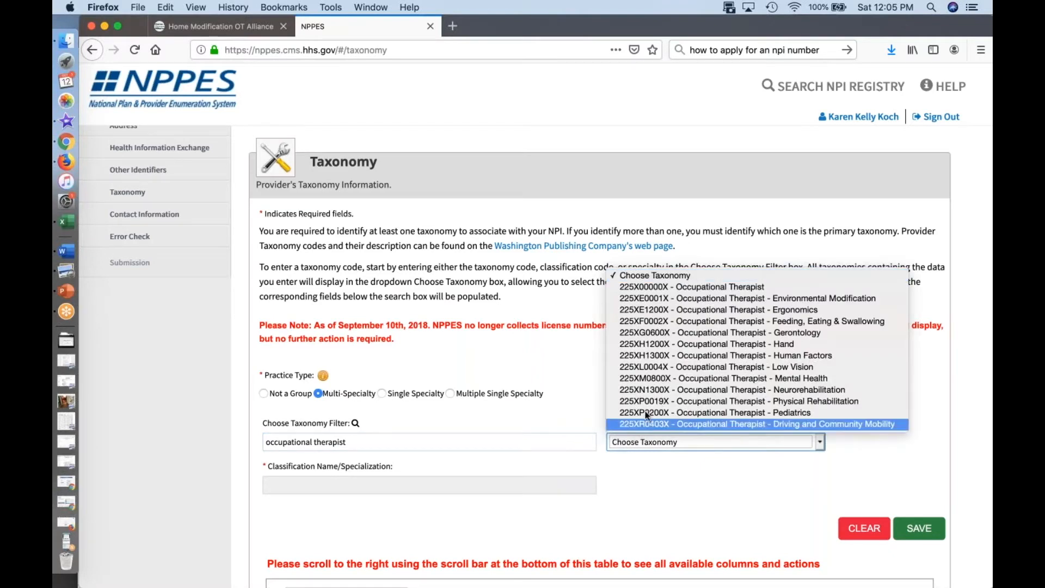
click(662, 289)
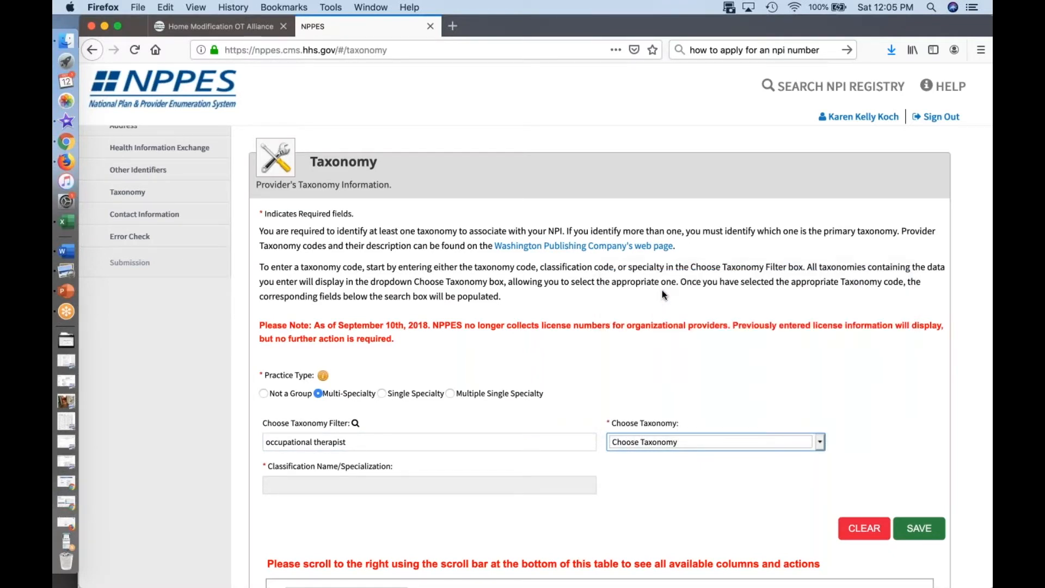
click(929, 538)
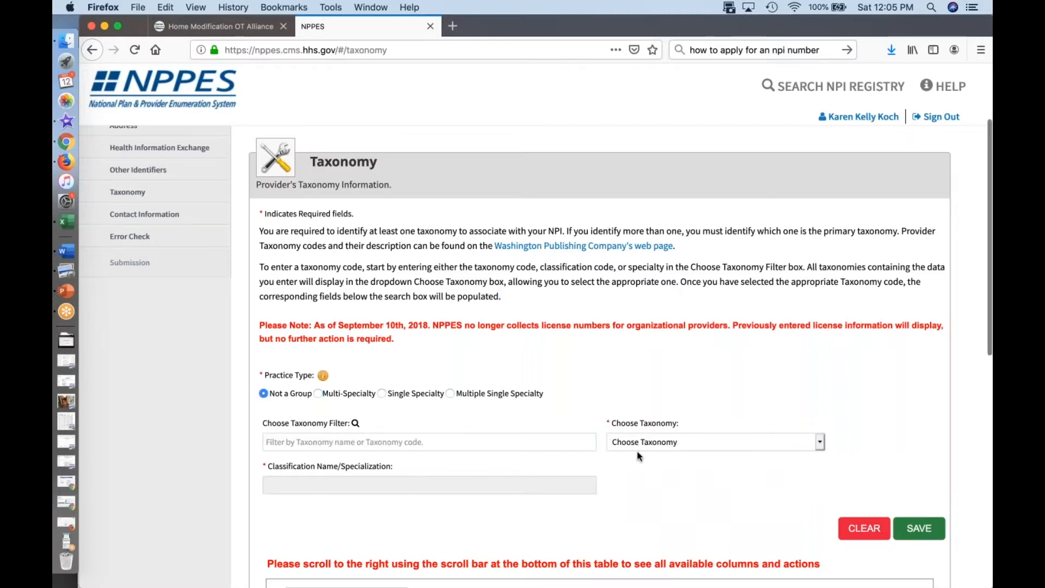
Step: Add the Multi-Specialty taxonomy 225XE0001X - Occupational Therapist - Environmental Modification, filtering by "occupational therapist", and save it
click(326, 395)
click(543, 440)
text(occupational therapist)
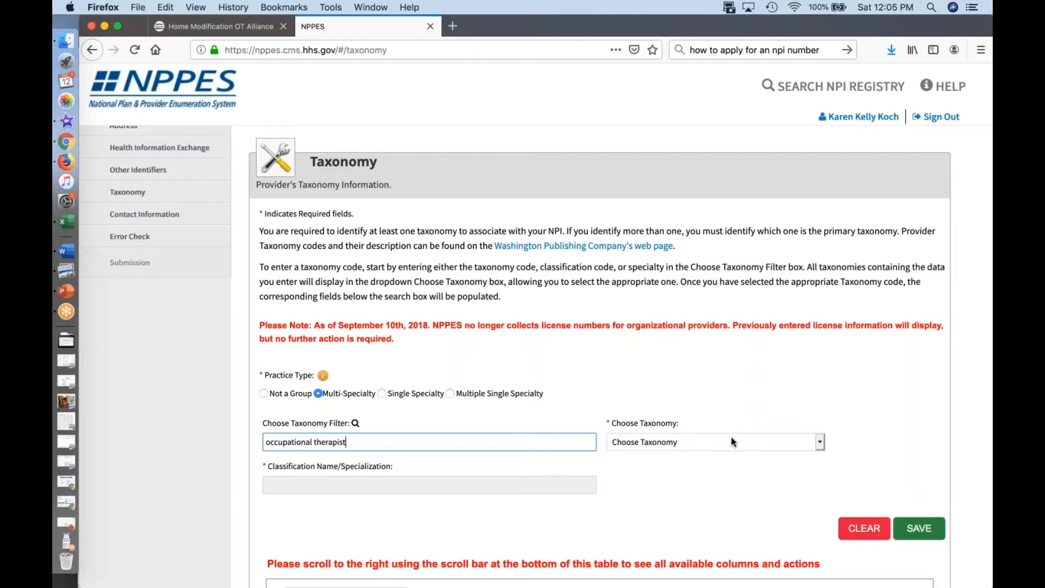
click(731, 442)
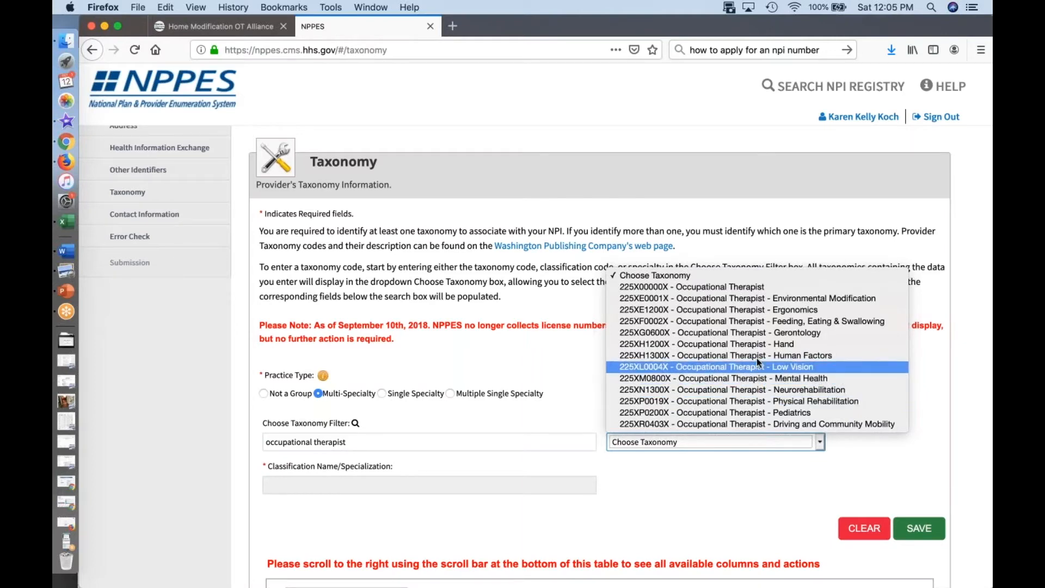
click(755, 298)
click(920, 528)
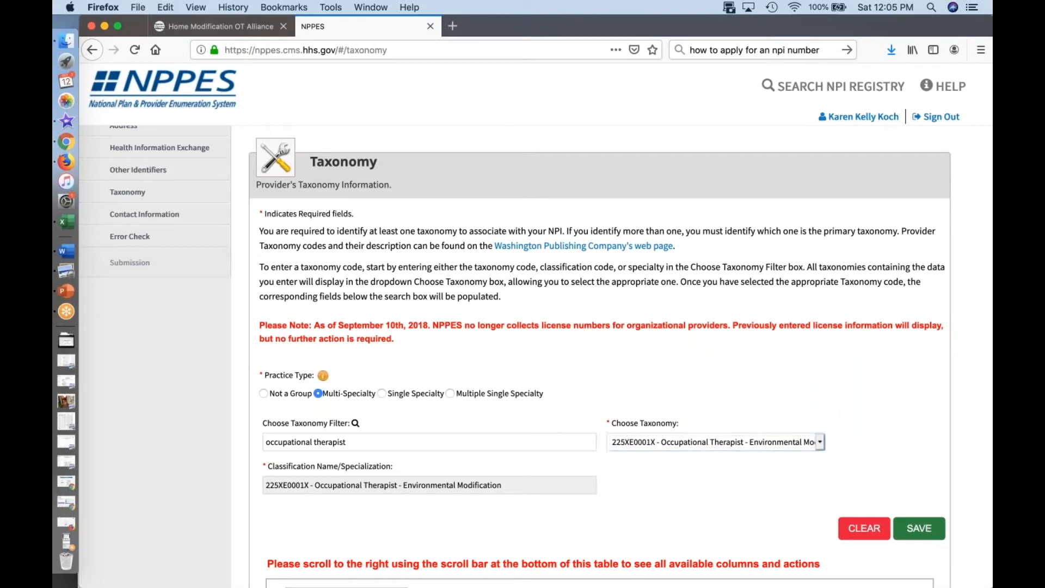
Step: Filter the taxonomies by "medical equipment", choose 332B00000X - Durable Medical Equipment & Medical Supplies and save it with practice type Not a Group
click(495, 450)
text(medical equipment)
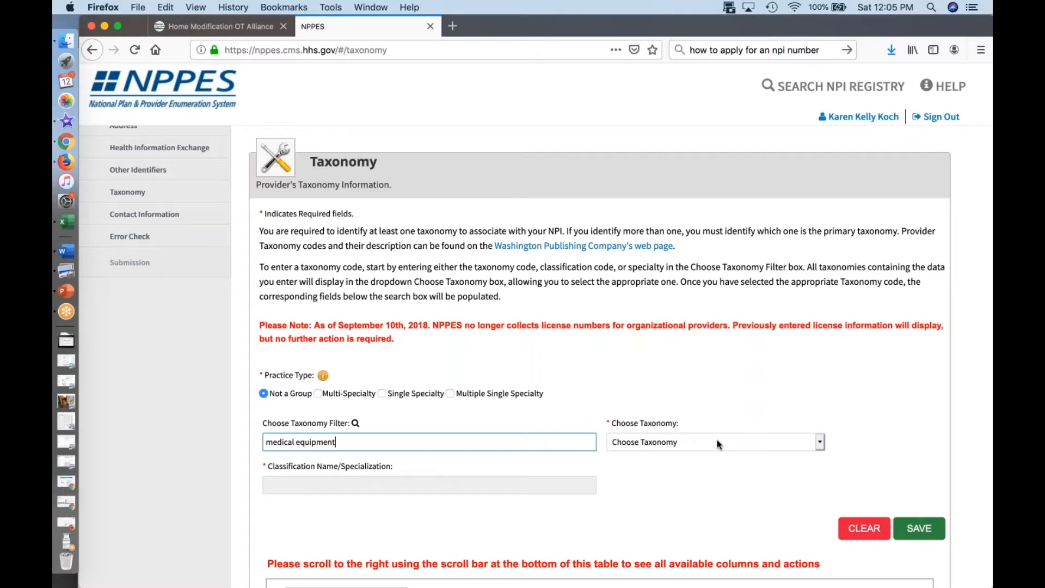
click(718, 443)
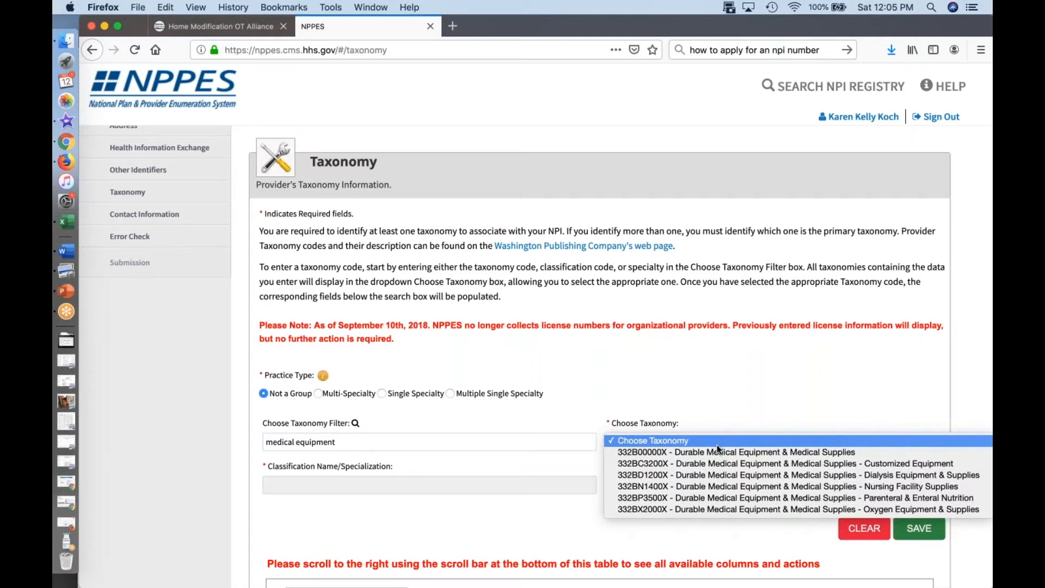
click(717, 453)
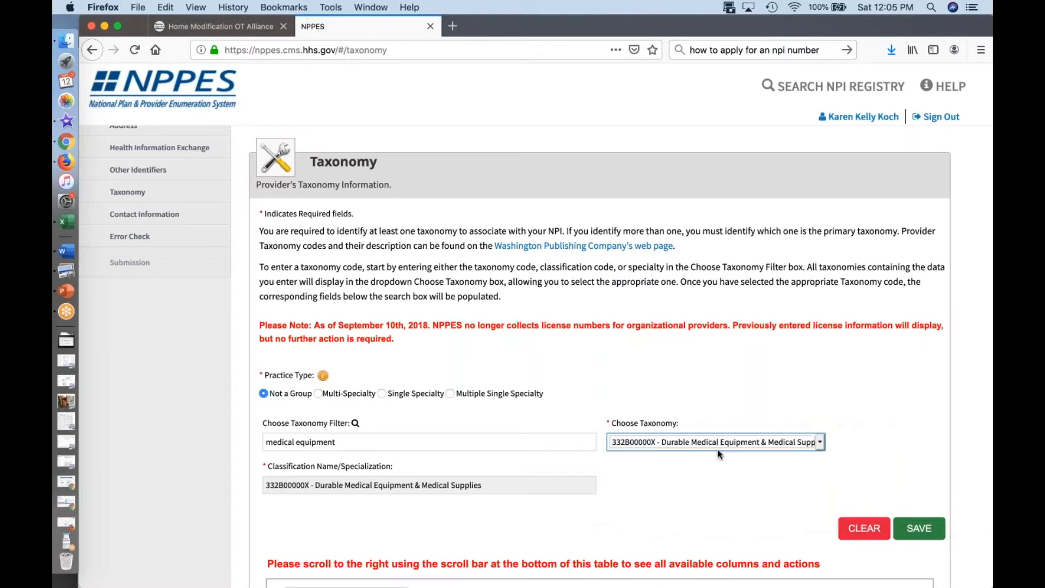
click(918, 529)
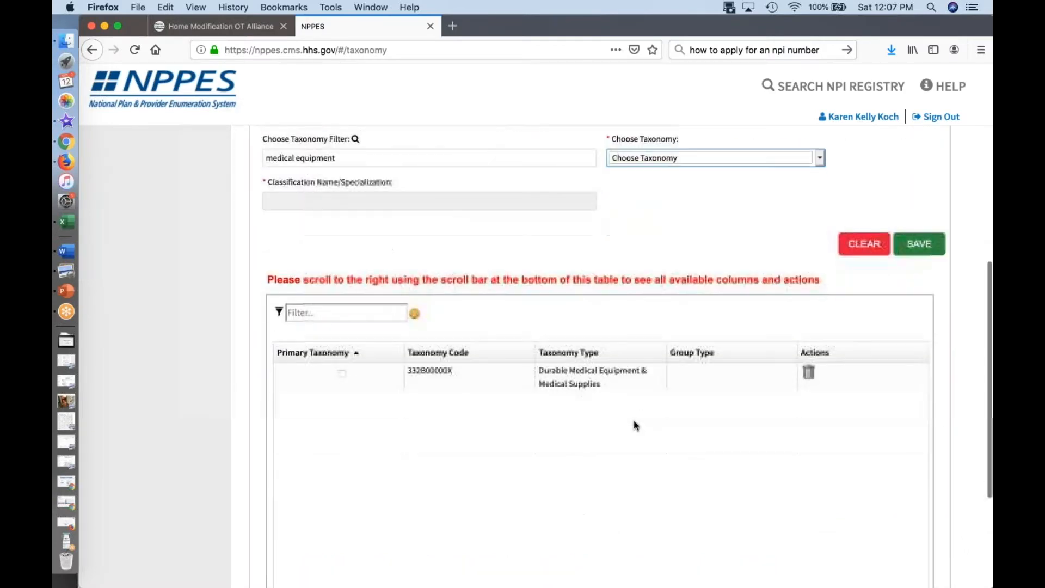
Step: Check the saved taxonomy entry and continue the application to the Contact Information section
scroll(635, 425, down, 5)
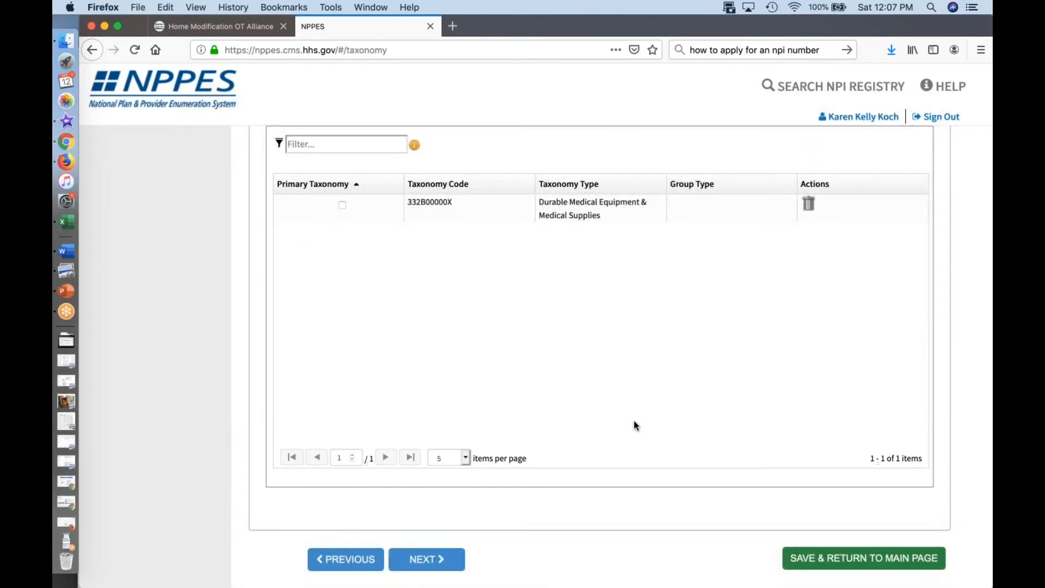
scroll(548, 486, up, 5)
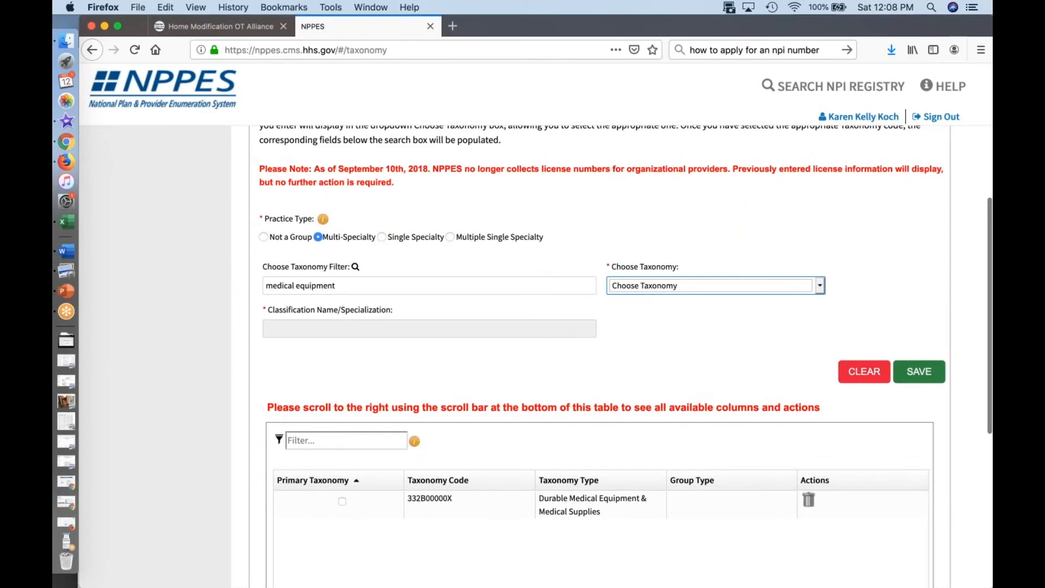
scroll(366, 468, down, 5)
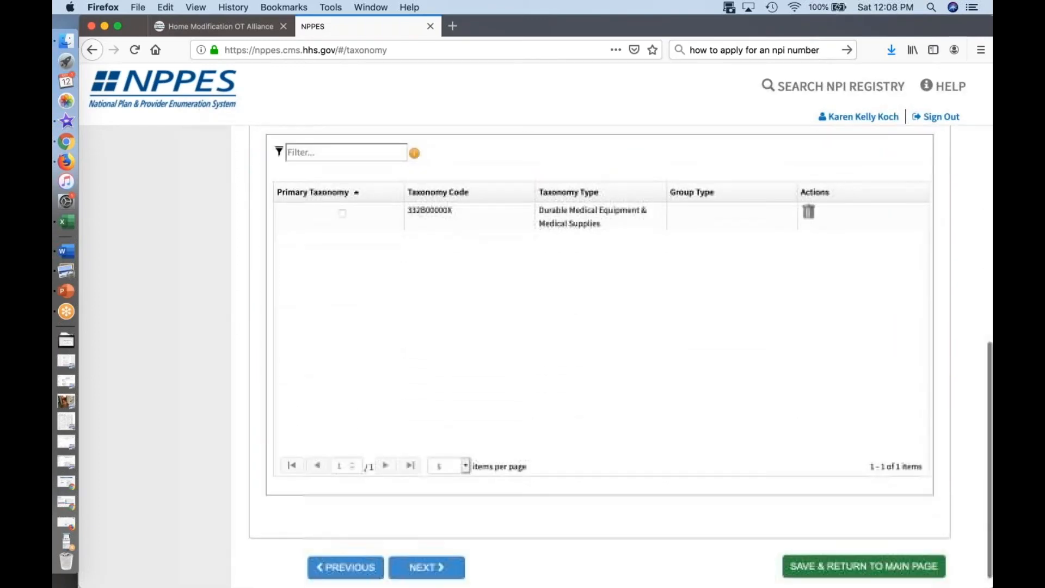
click(436, 552)
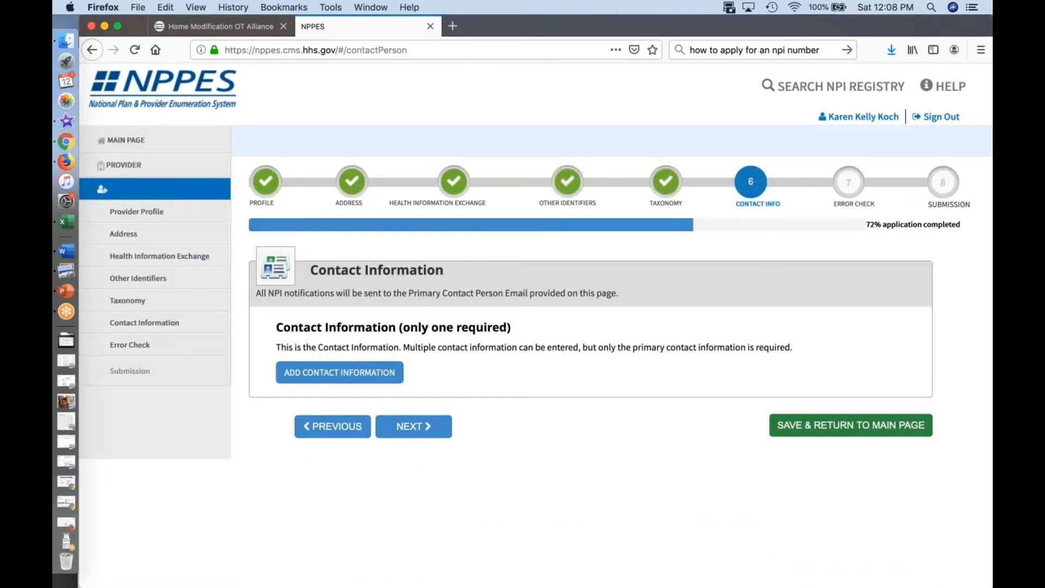
Step: Add a contact person who is the same as the Authorized Official, enter and confirm the contact's email, and save
click(369, 378)
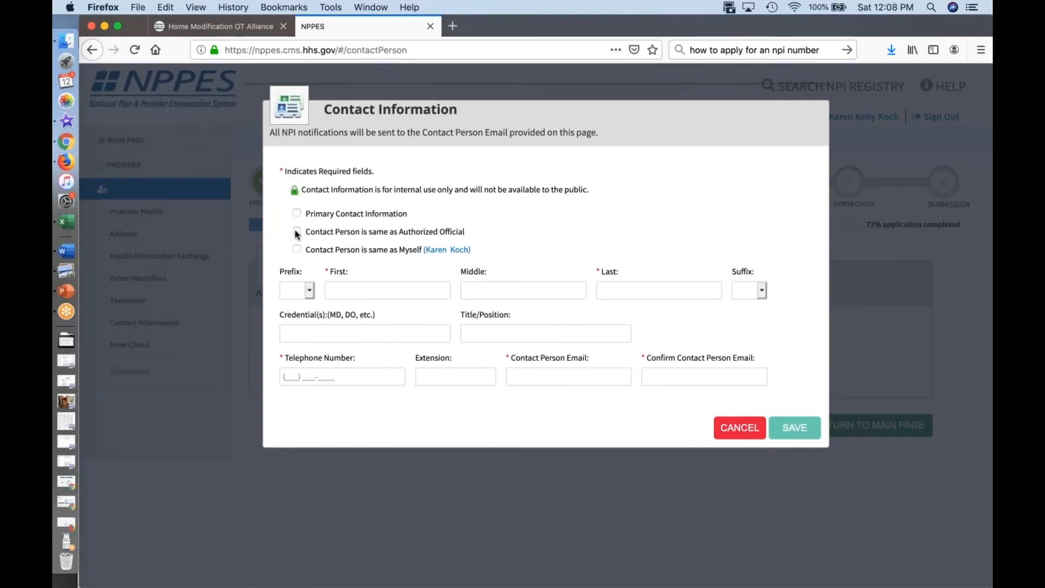
click(297, 232)
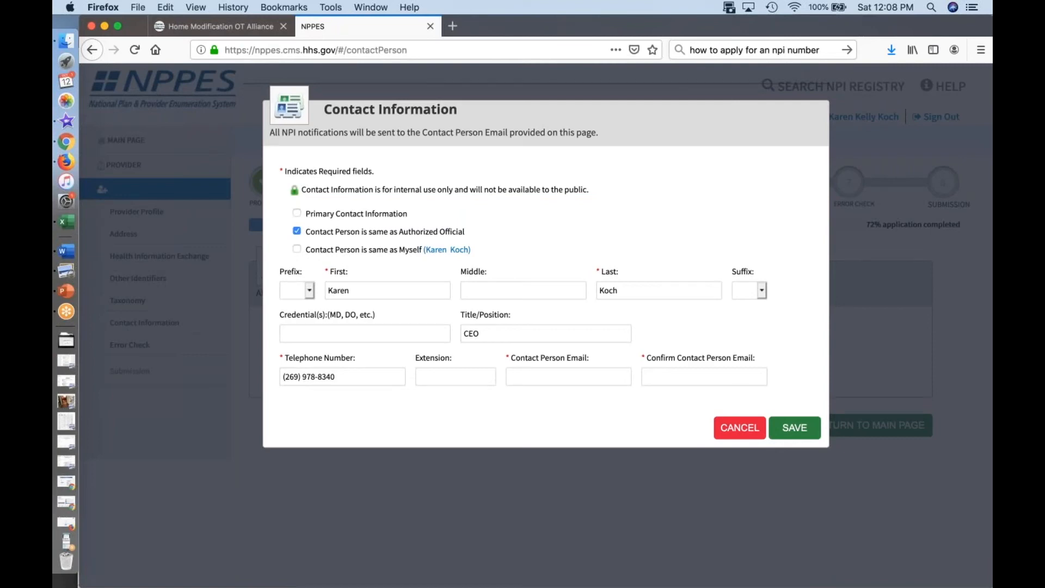
click(795, 429)
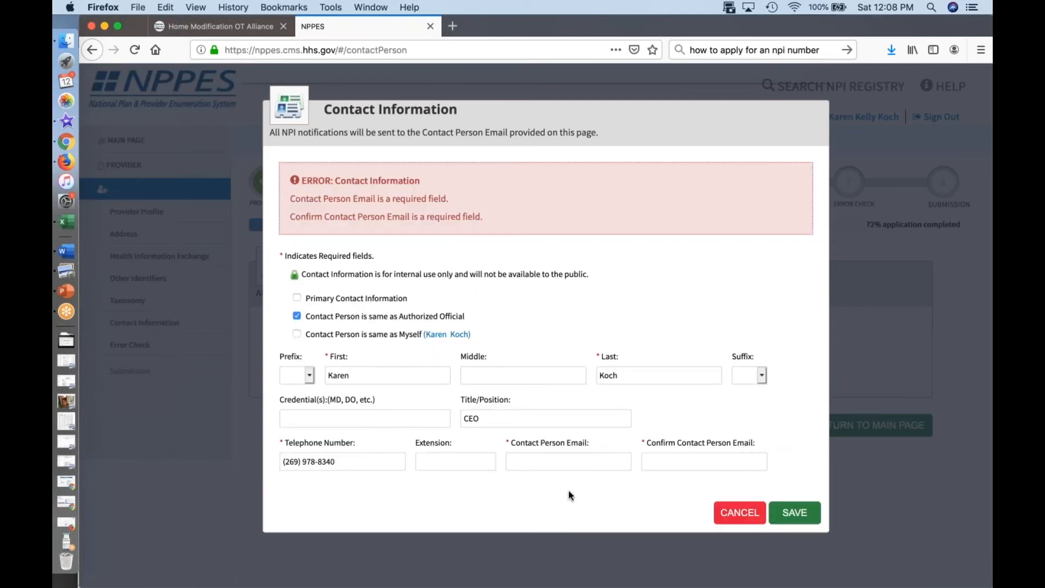
click(565, 463)
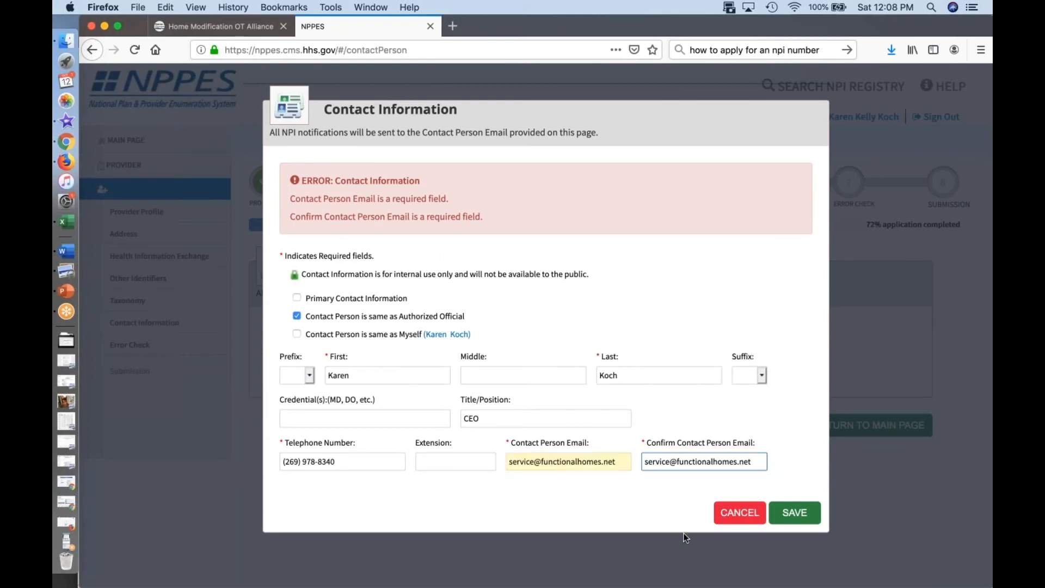
click(790, 521)
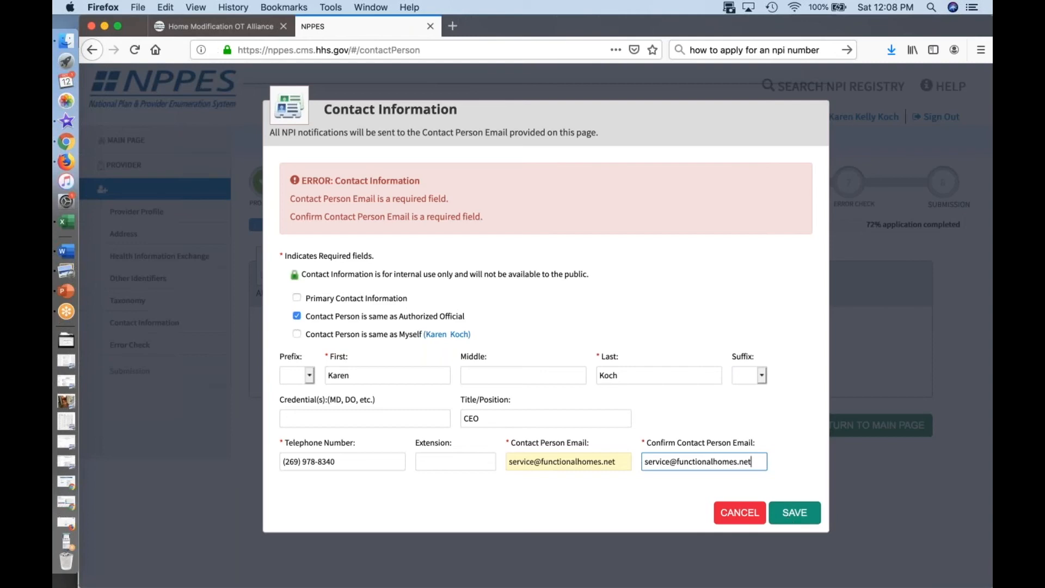
Step: Review the saved contact entry and continue the application to Error Check
scroll(771, 523, down, 5)
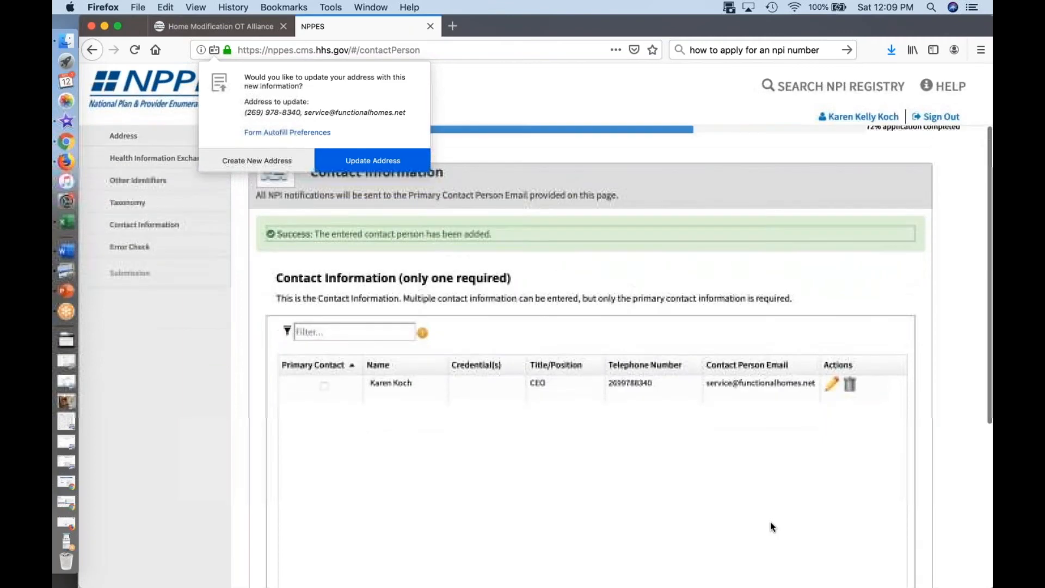
scroll(770, 522, down, 5)
scroll(769, 522, down, 2)
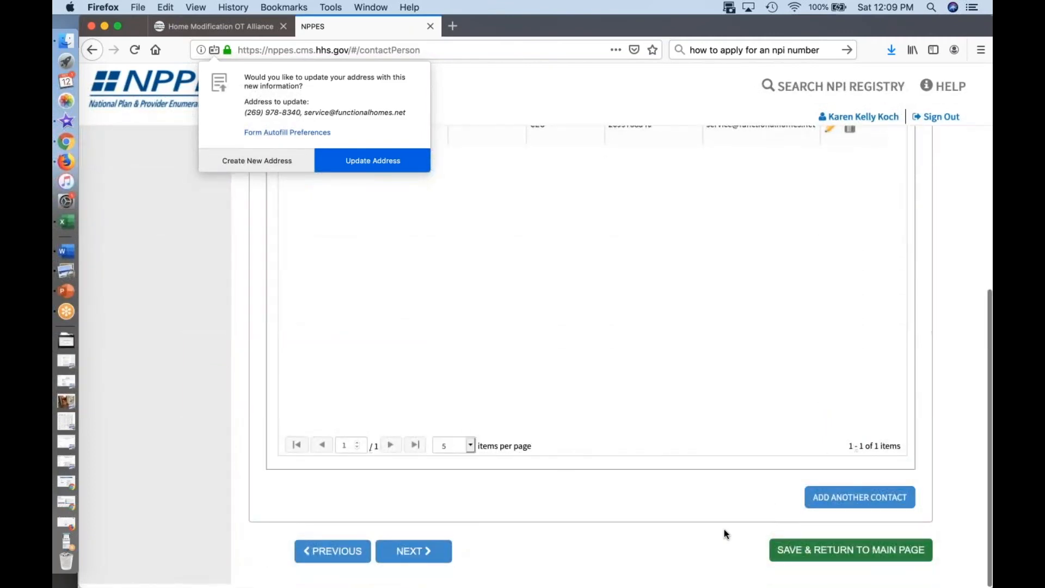
scroll(435, 558, up, 4)
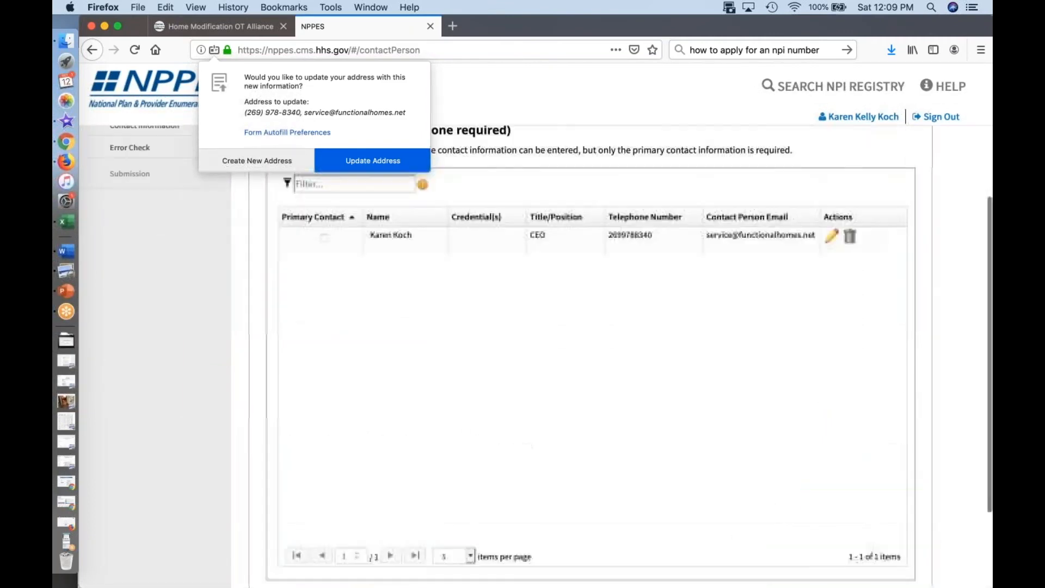
click(436, 556)
click(530, 526)
scroll(530, 526, down, 1)
scroll(530, 526, down, 3)
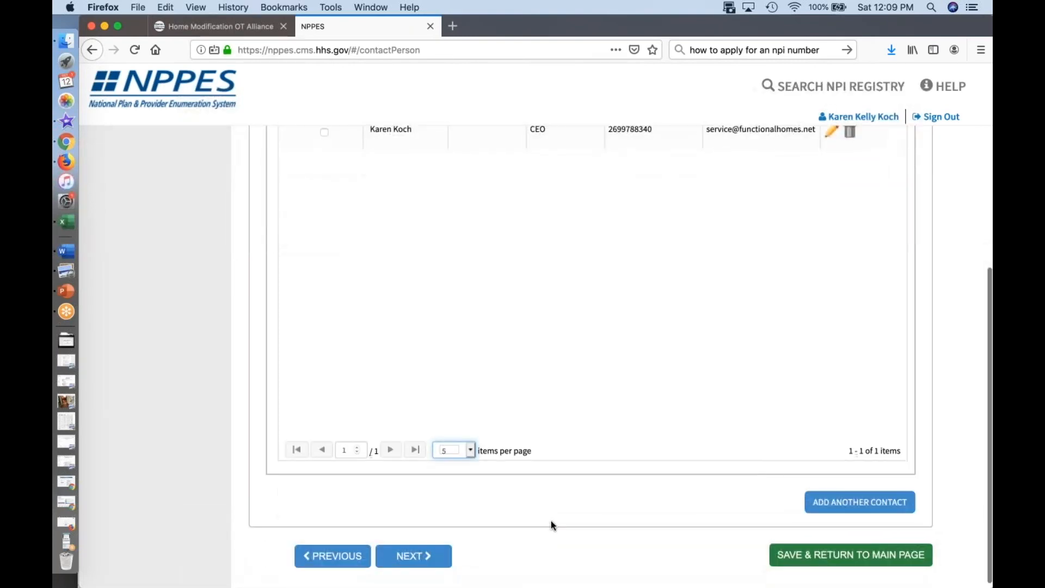
click(422, 556)
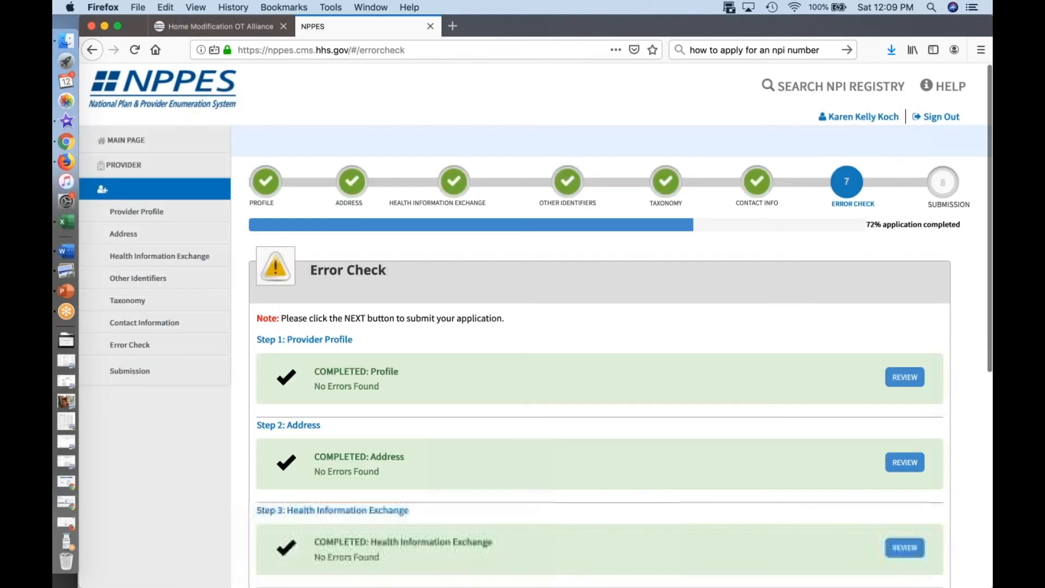
Step: Review the Error Check results for all six application sections and continue to Submission
scroll(599, 354, down, 5)
scroll(599, 354, down, 4)
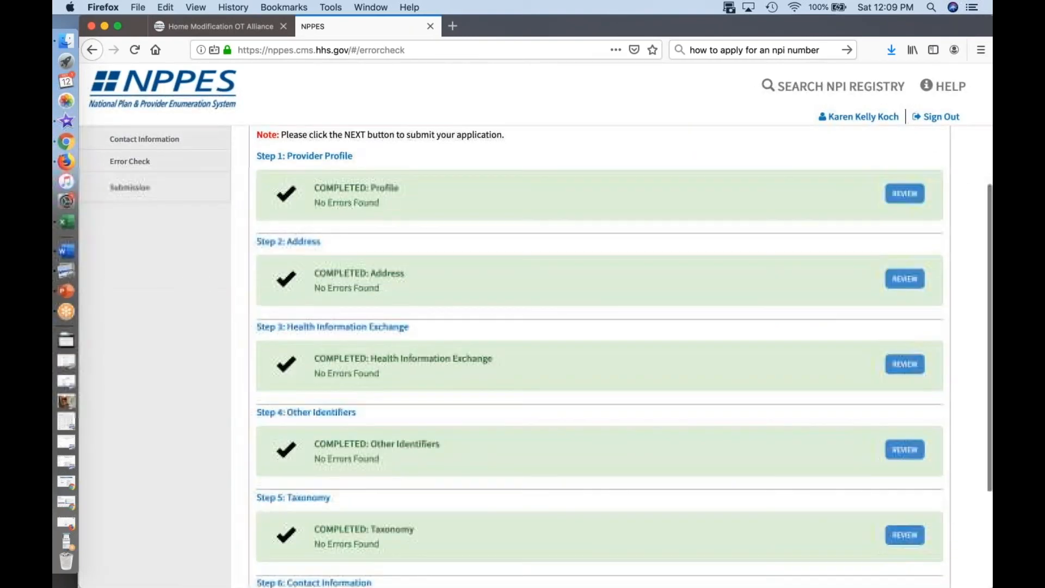
scroll(599, 354, up, 3)
scroll(598, 354, up, 5)
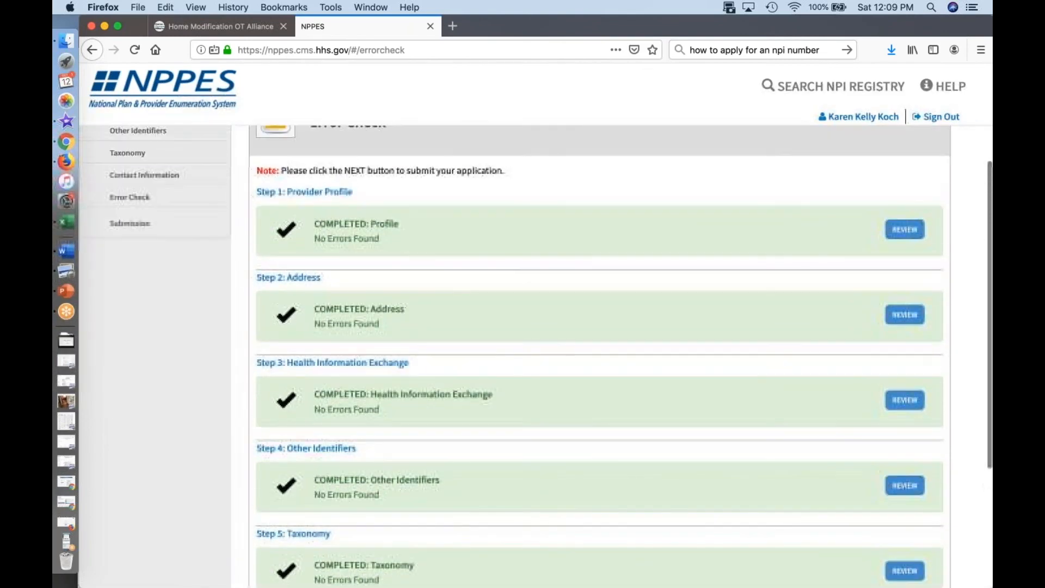
scroll(599, 354, down, 1)
scroll(425, 554, down, 10)
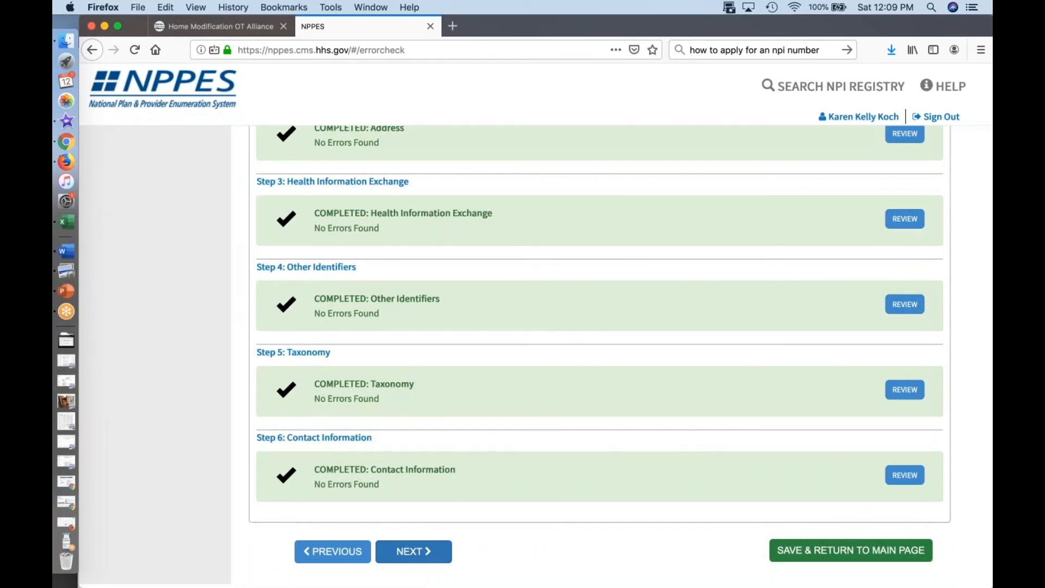
click(414, 551)
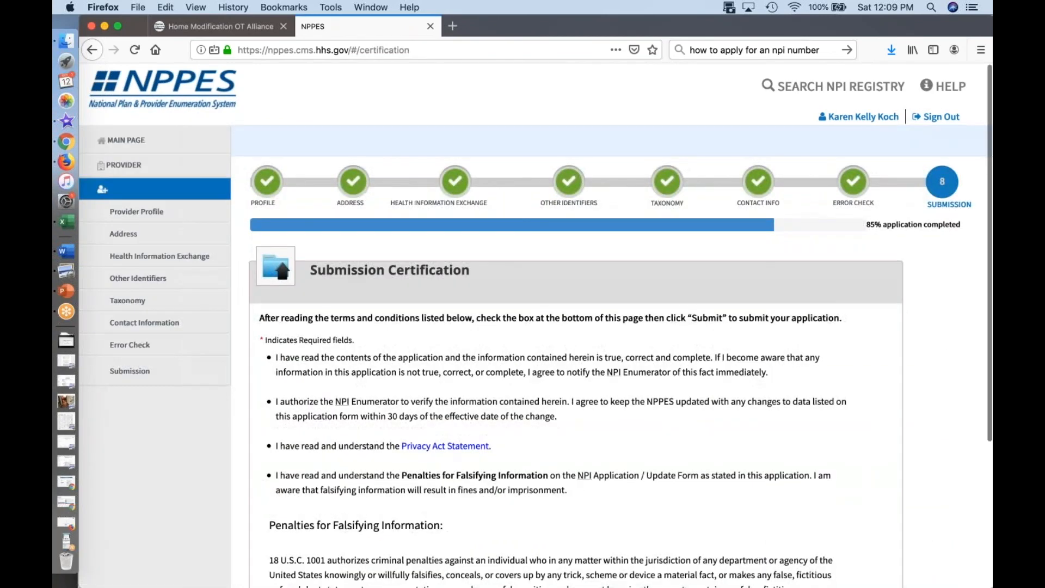
Step: Certify that the form is completed by or on behalf of a health care provider and submit the application
scroll(535, 356, down, 1)
scroll(536, 356, down, 5)
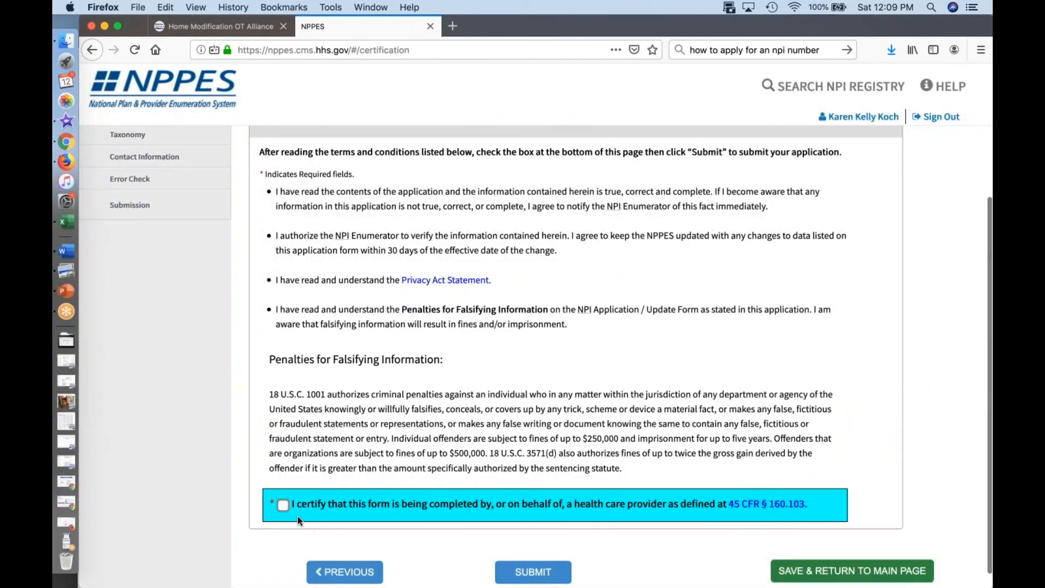
click(283, 504)
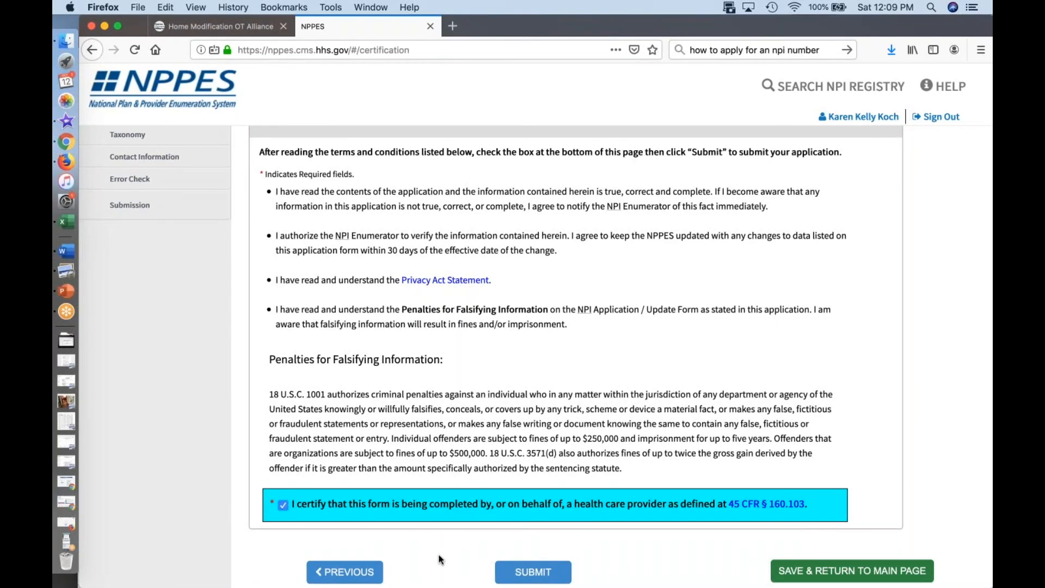
click(65, 544)
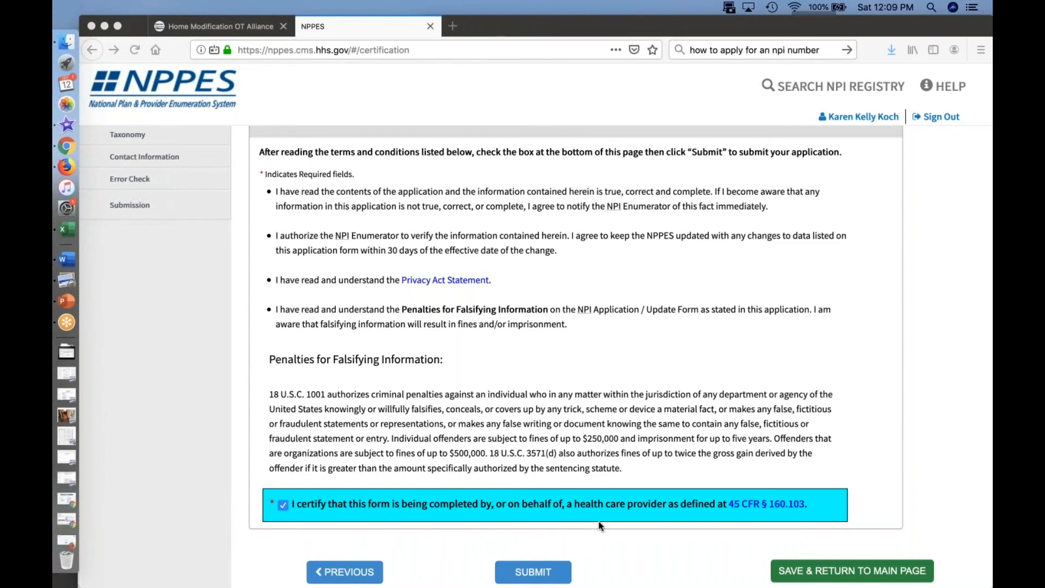
click(557, 575)
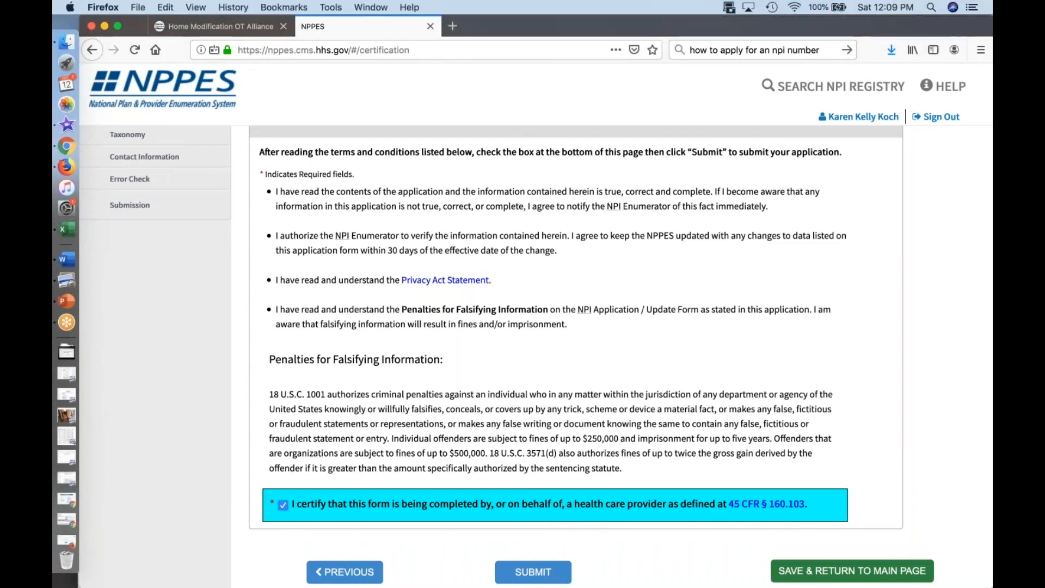
click(539, 576)
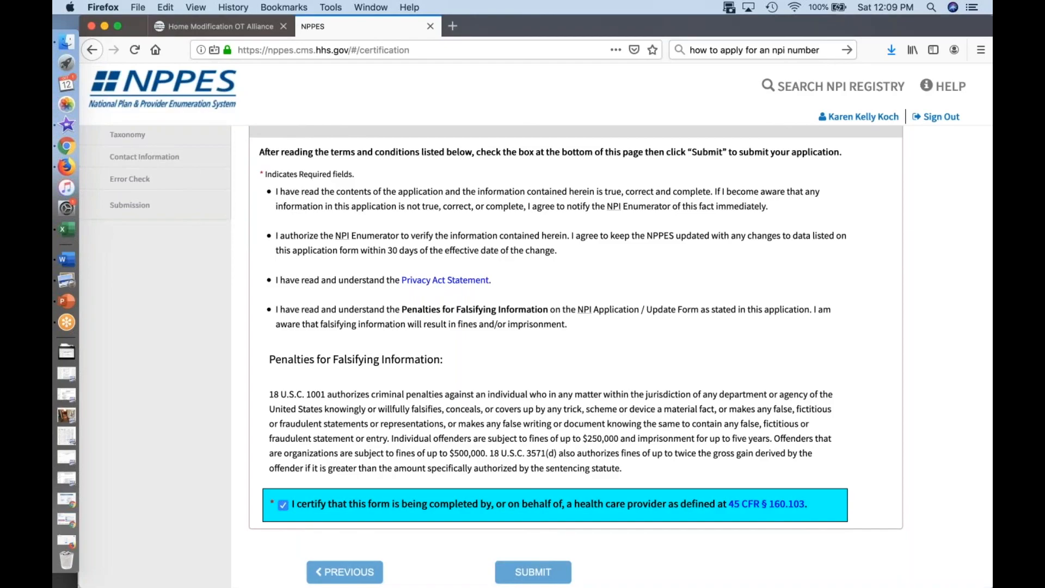